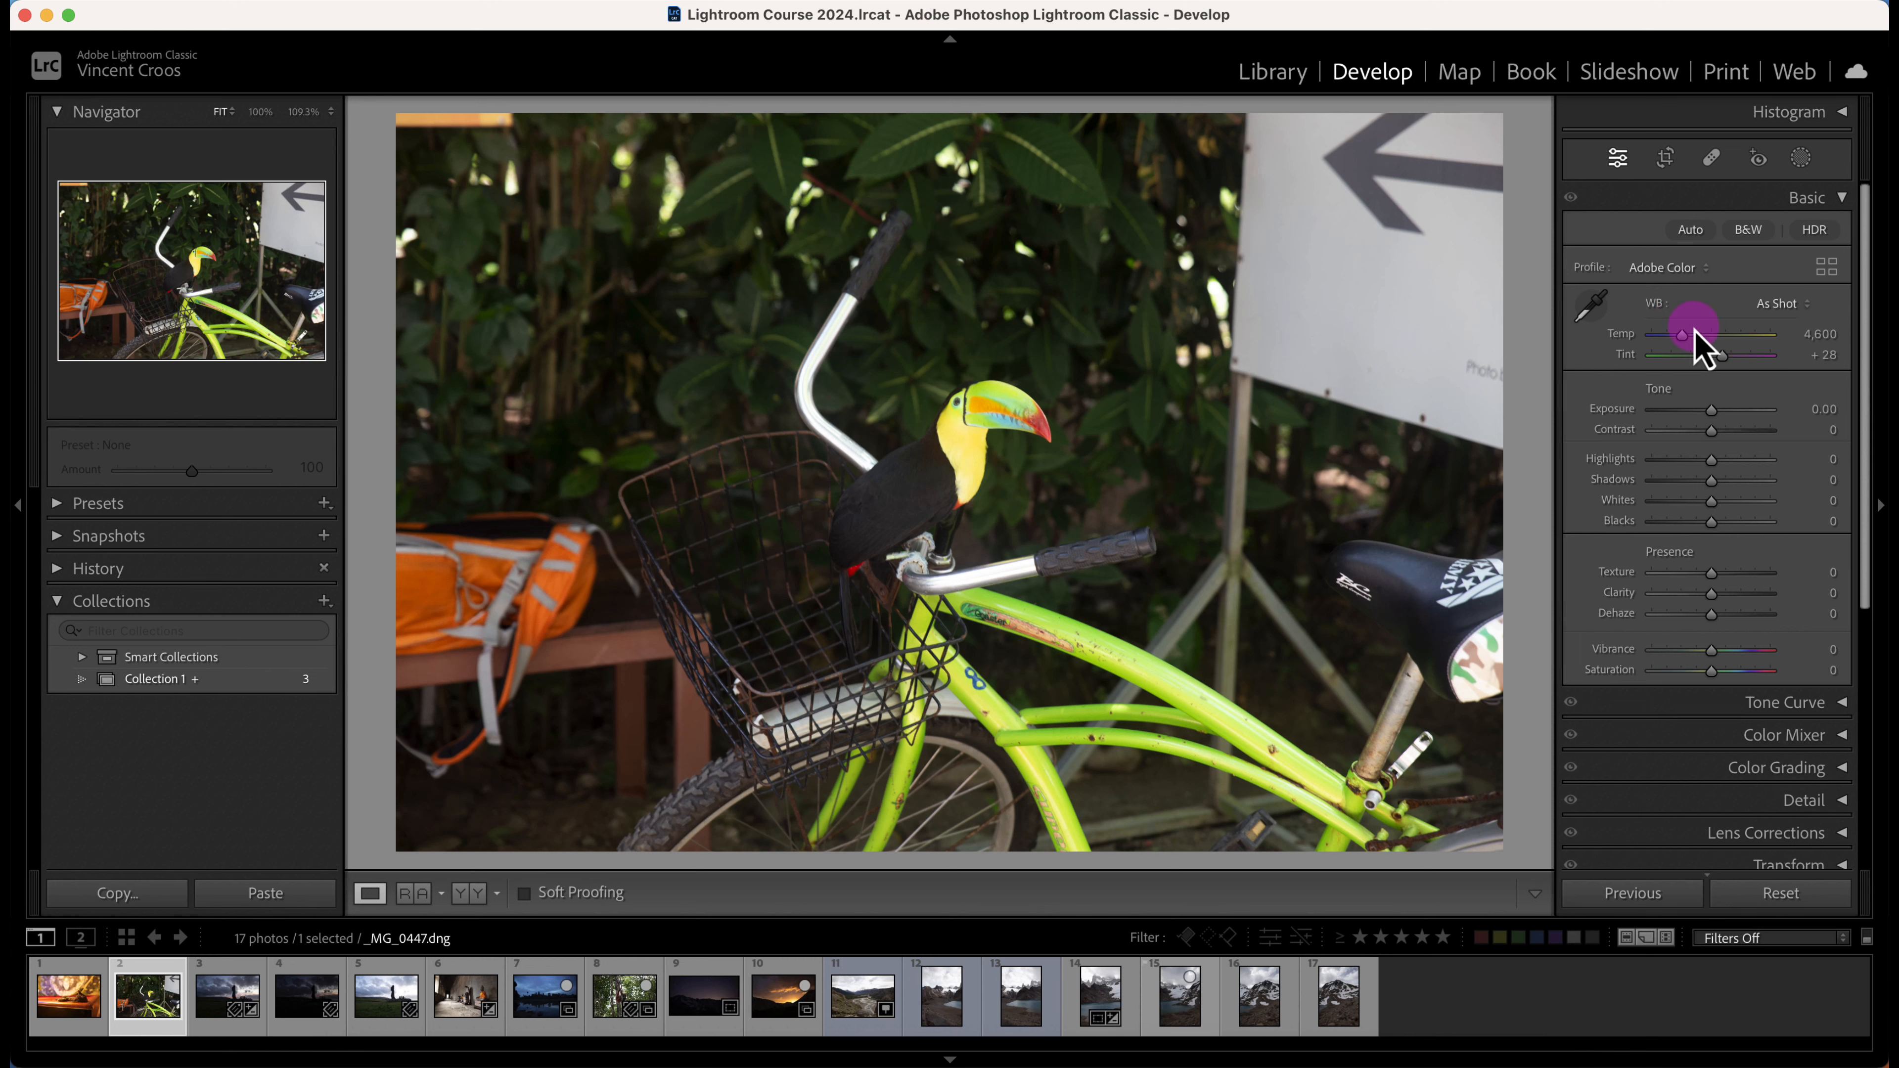
Step: Sample the white balance from the dark foliage behind the handlebar and compare the toucan photo before and after
click(1596, 311)
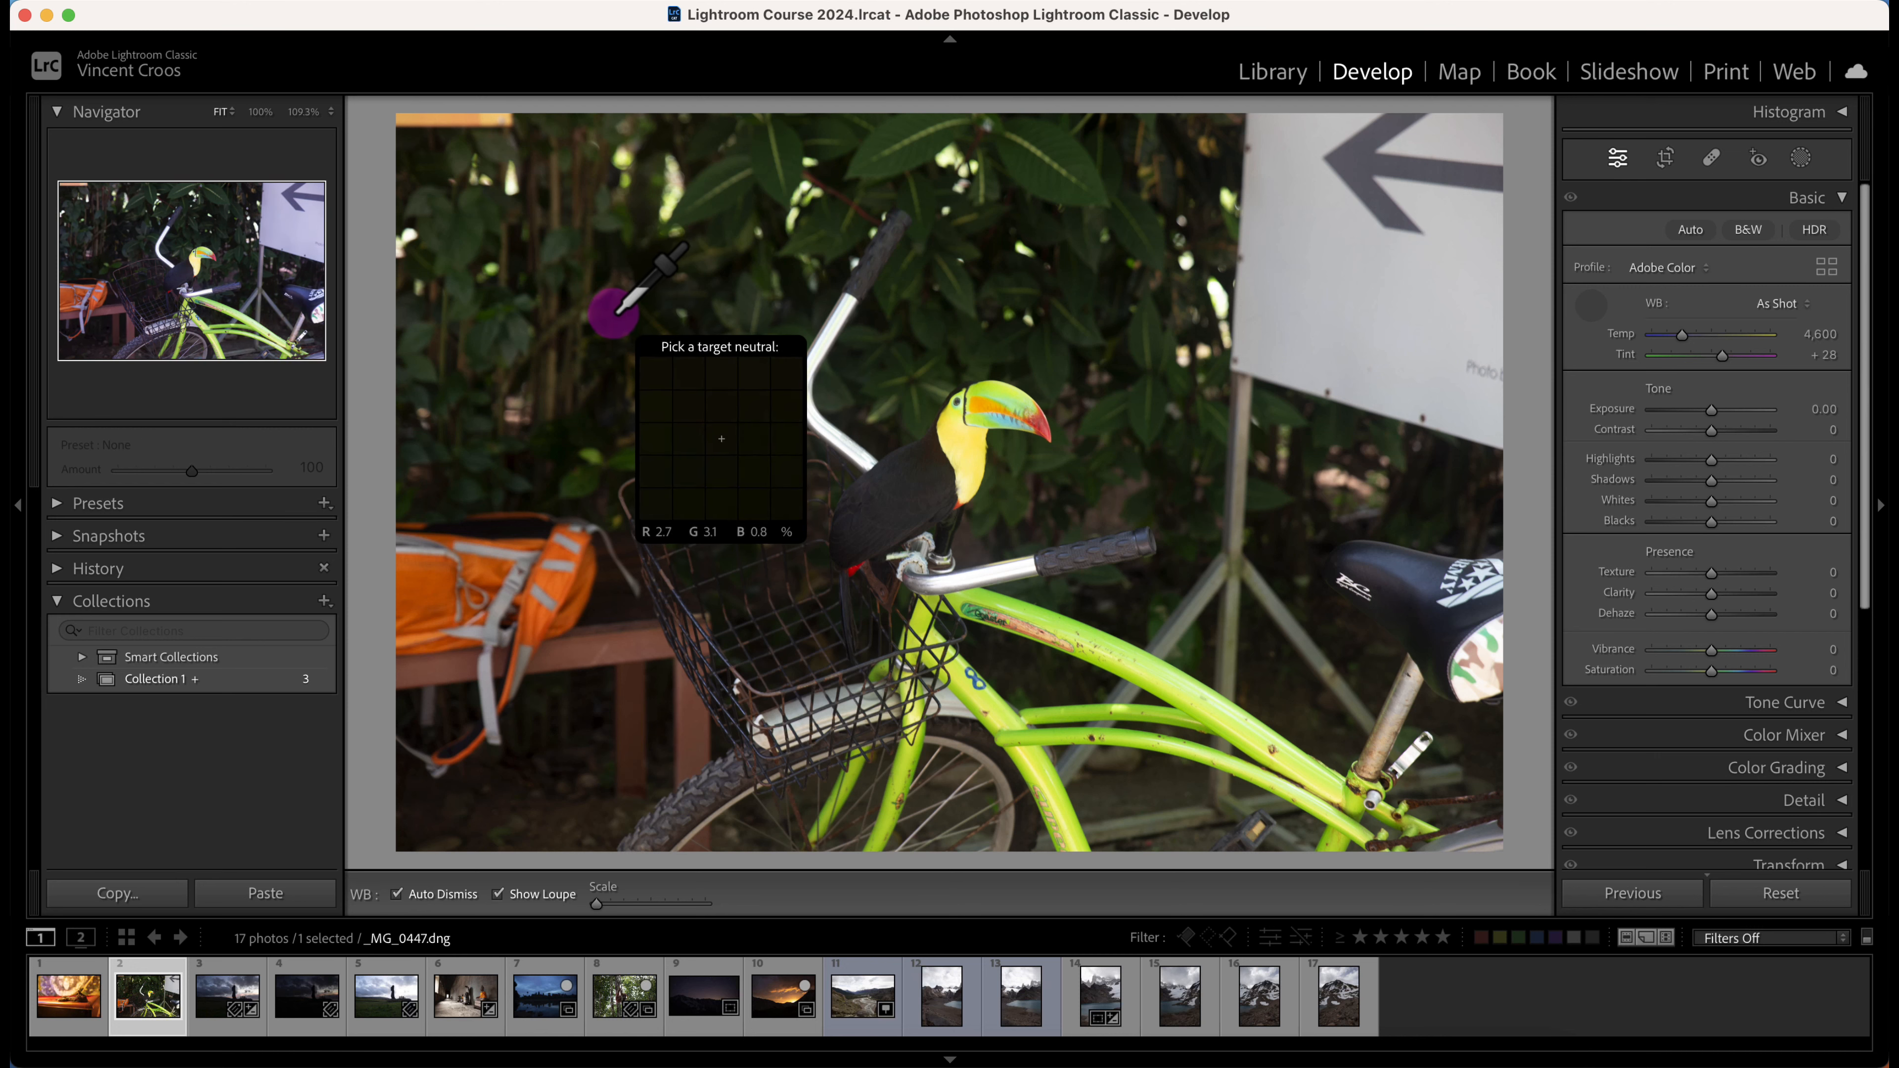
click(614, 312)
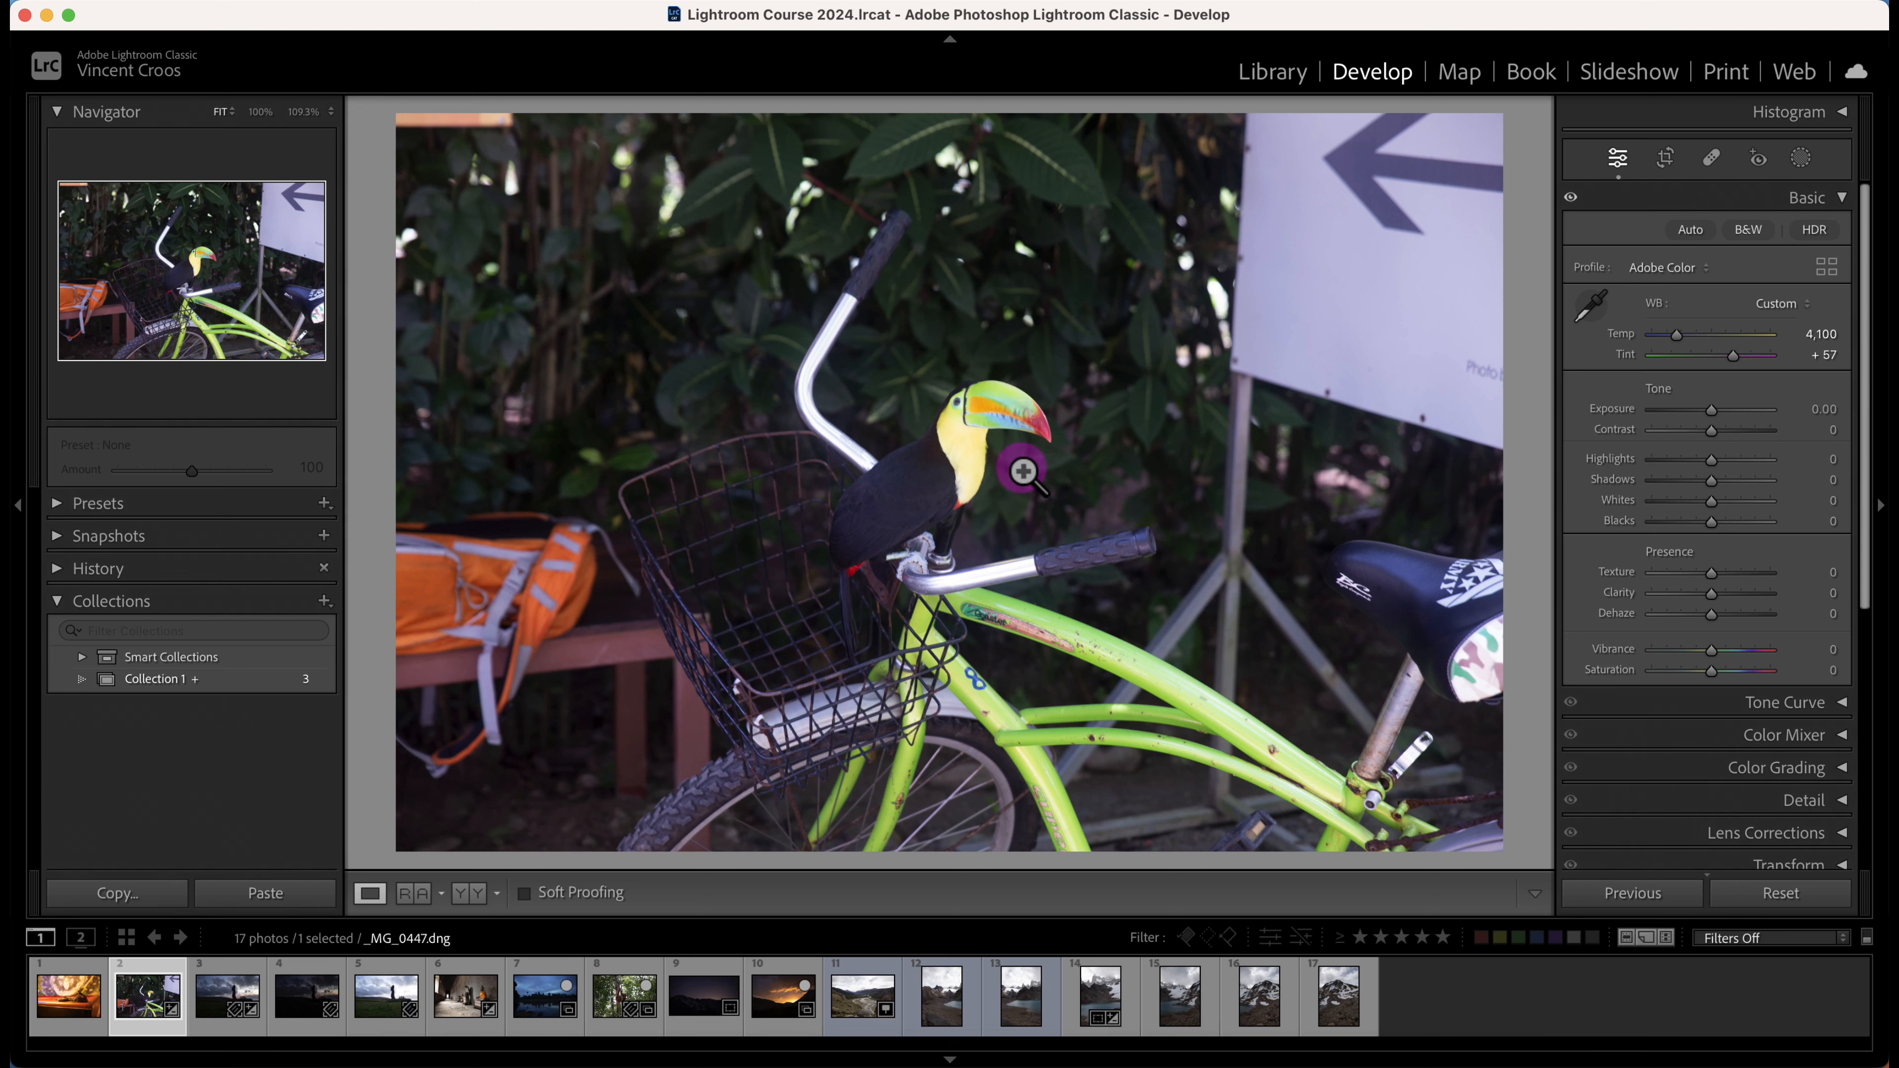
key(y)
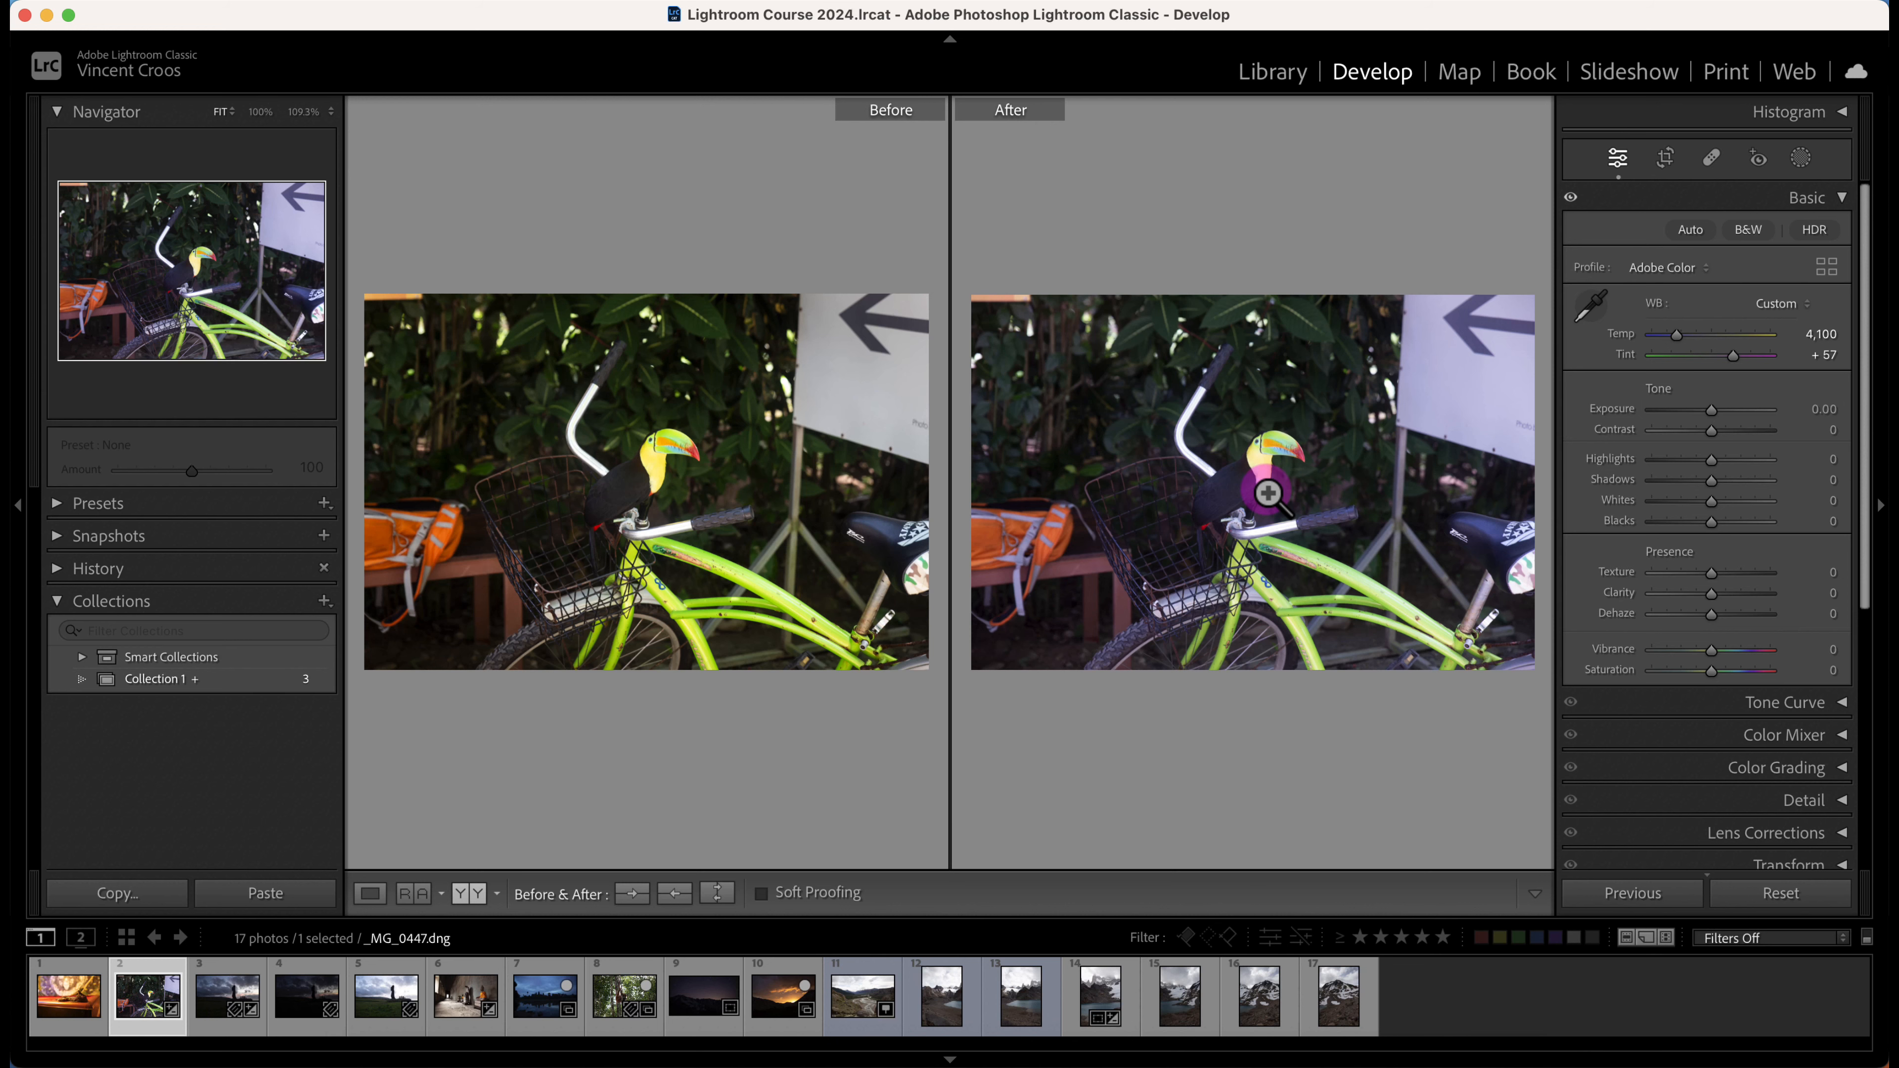
key(y)
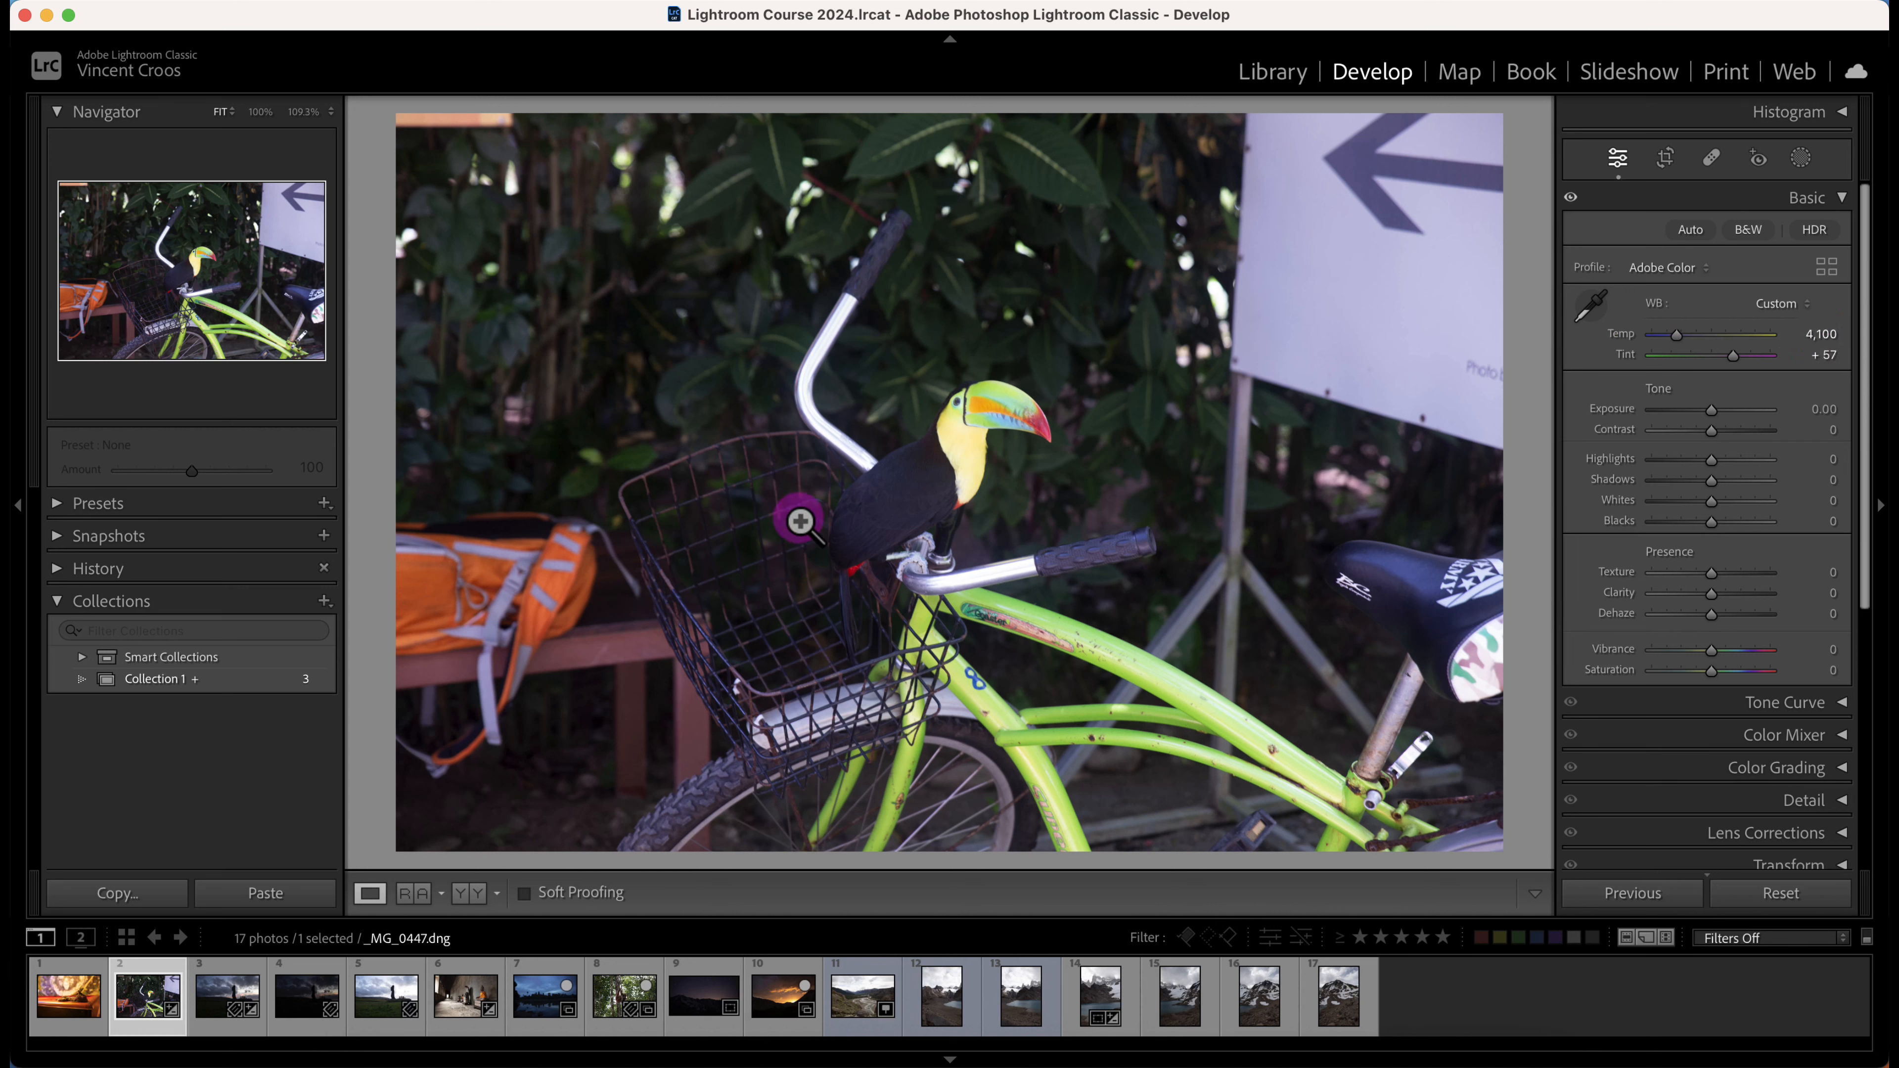
Step: View the color wheel image Asset 1.png for reference, and put it away again
click(1357, 1055)
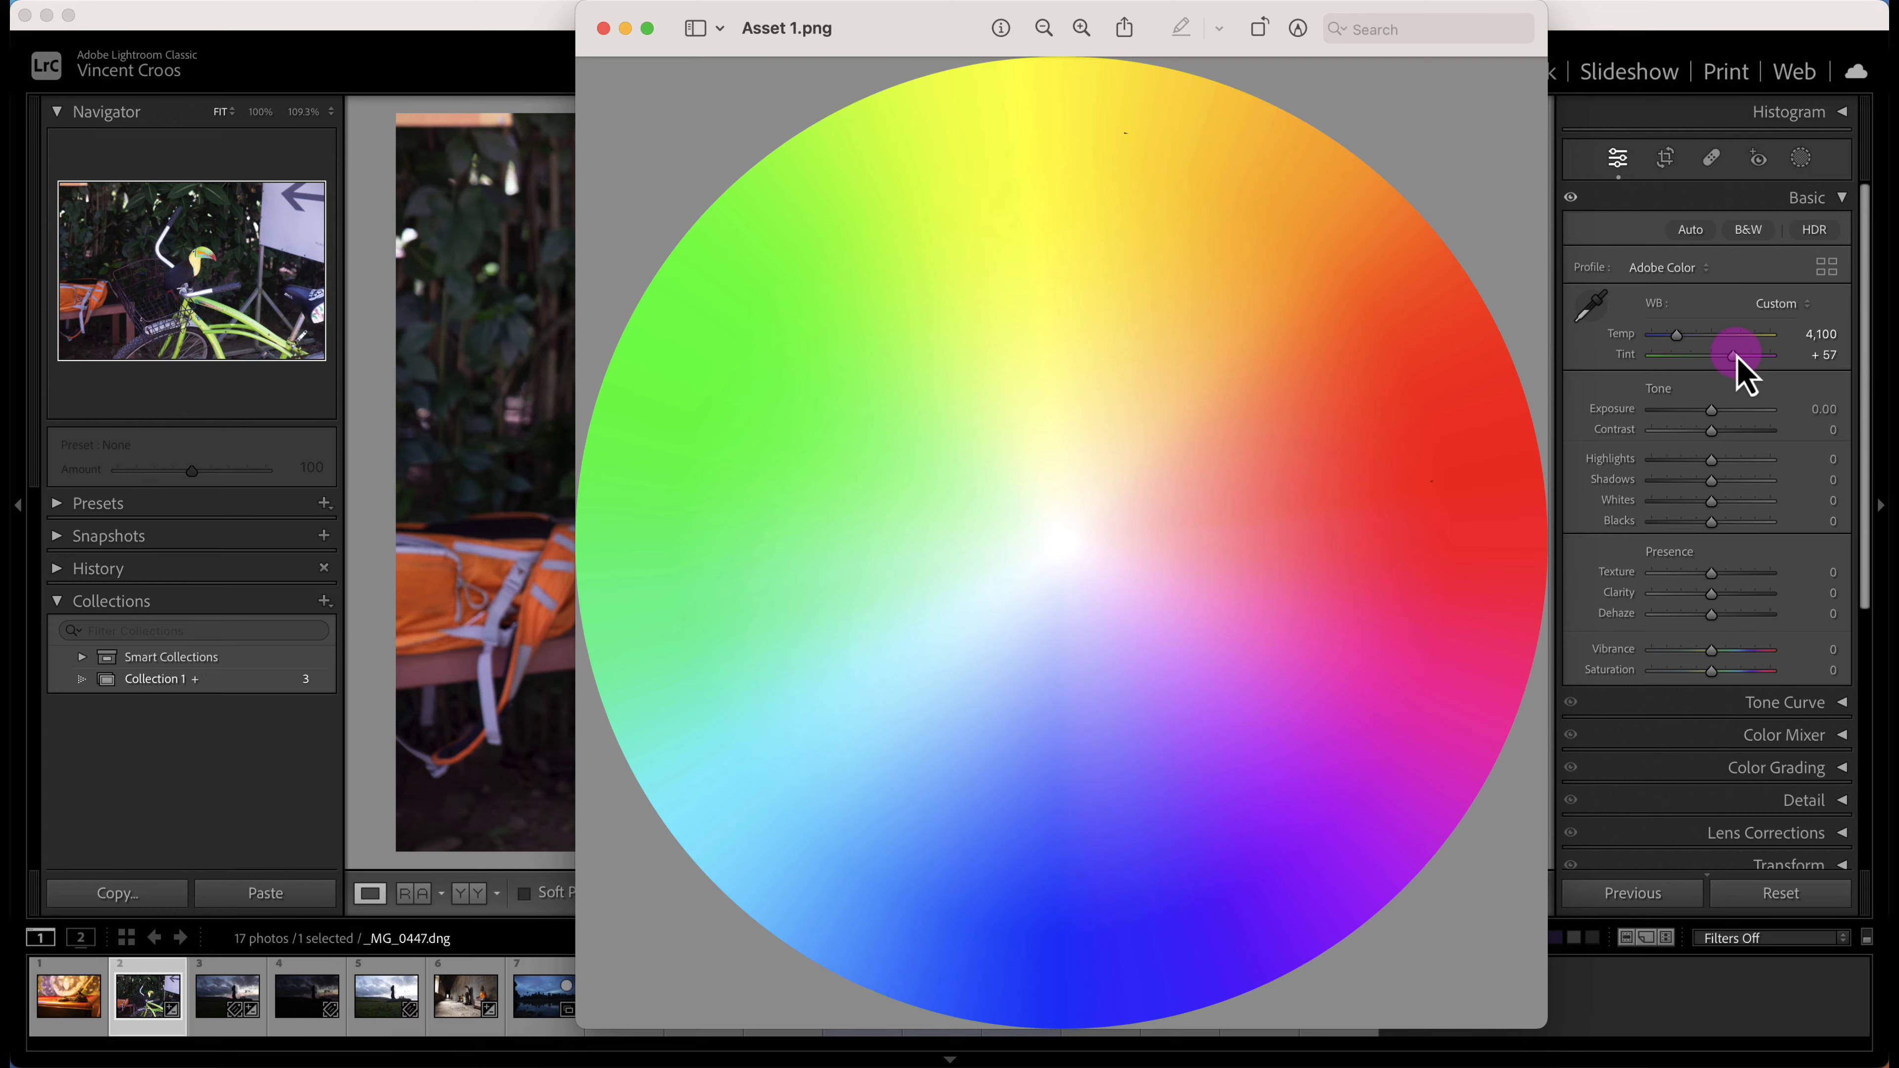
key(super+m)
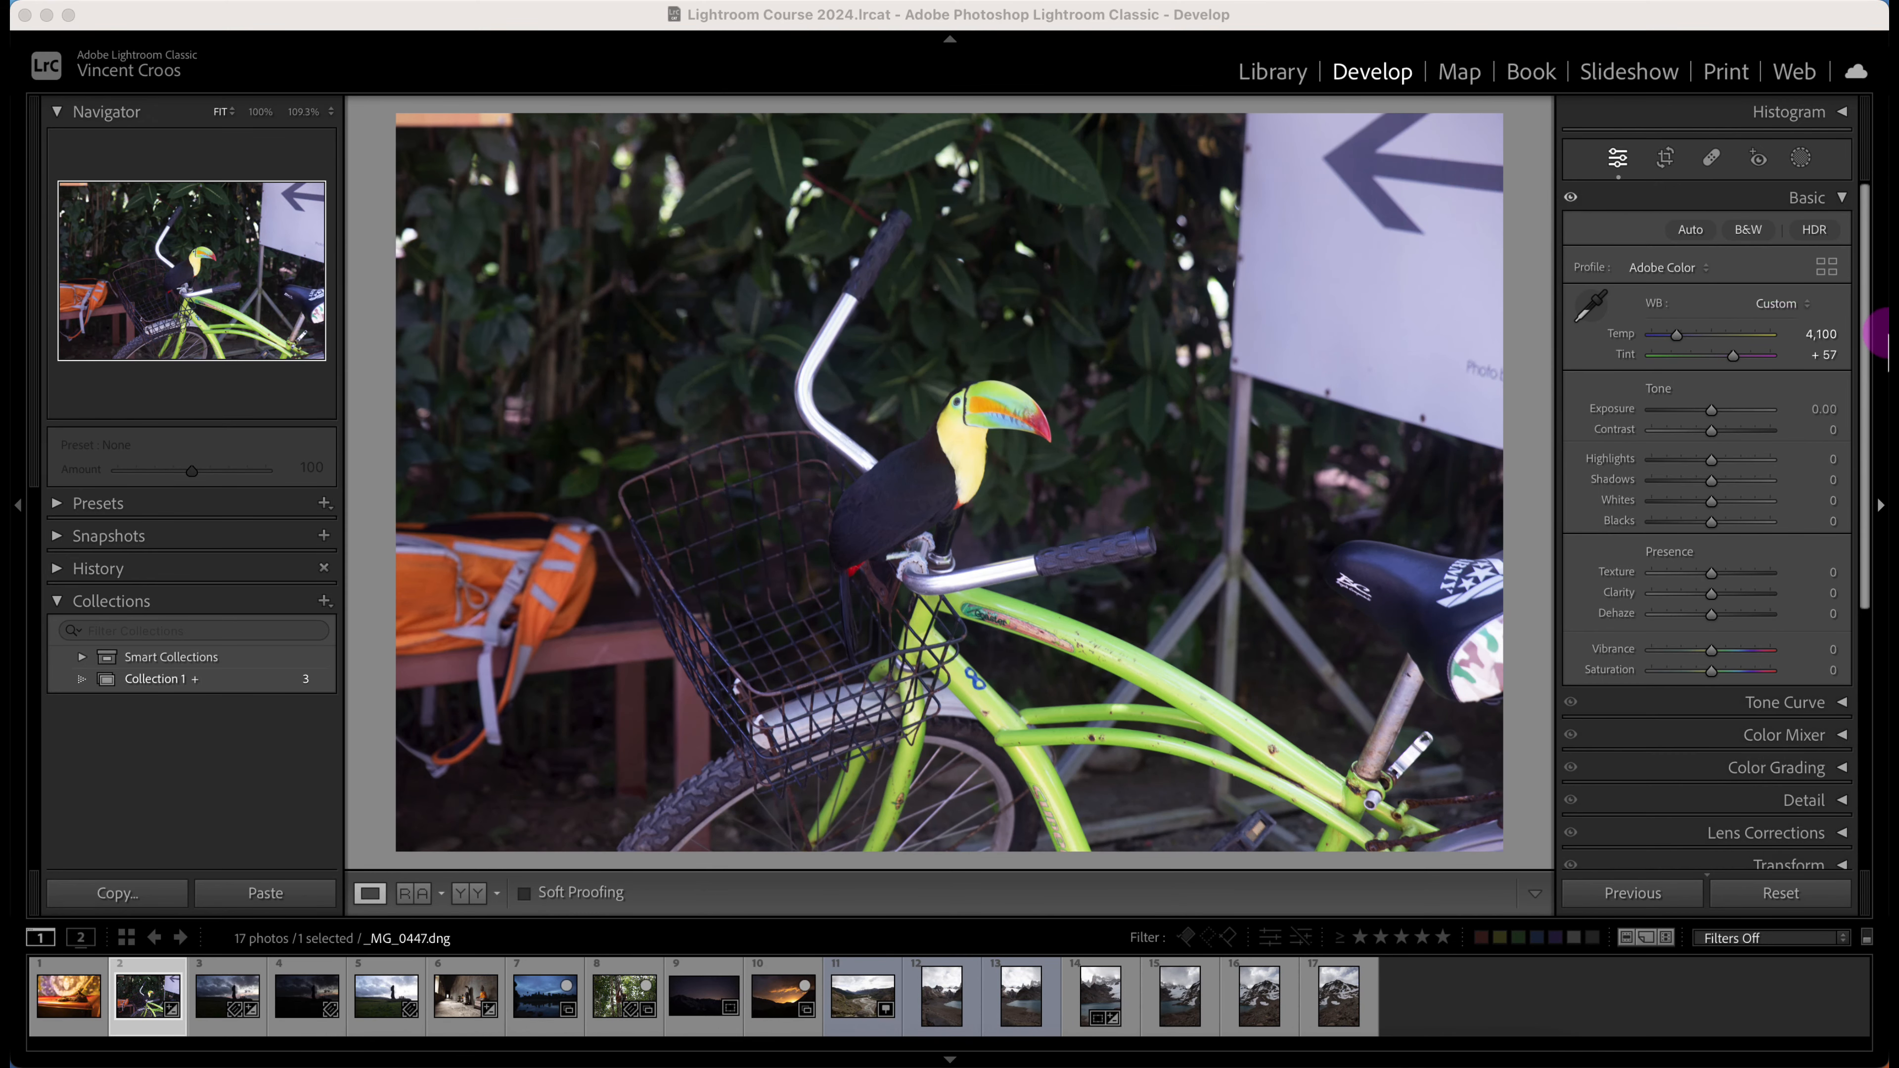
Step: Restore the toucan photo's original white balance, with Temp at 4,600 and Tint at +28
double_click(1653, 305)
drag(1686, 338, 1768, 338)
double_click(1768, 338)
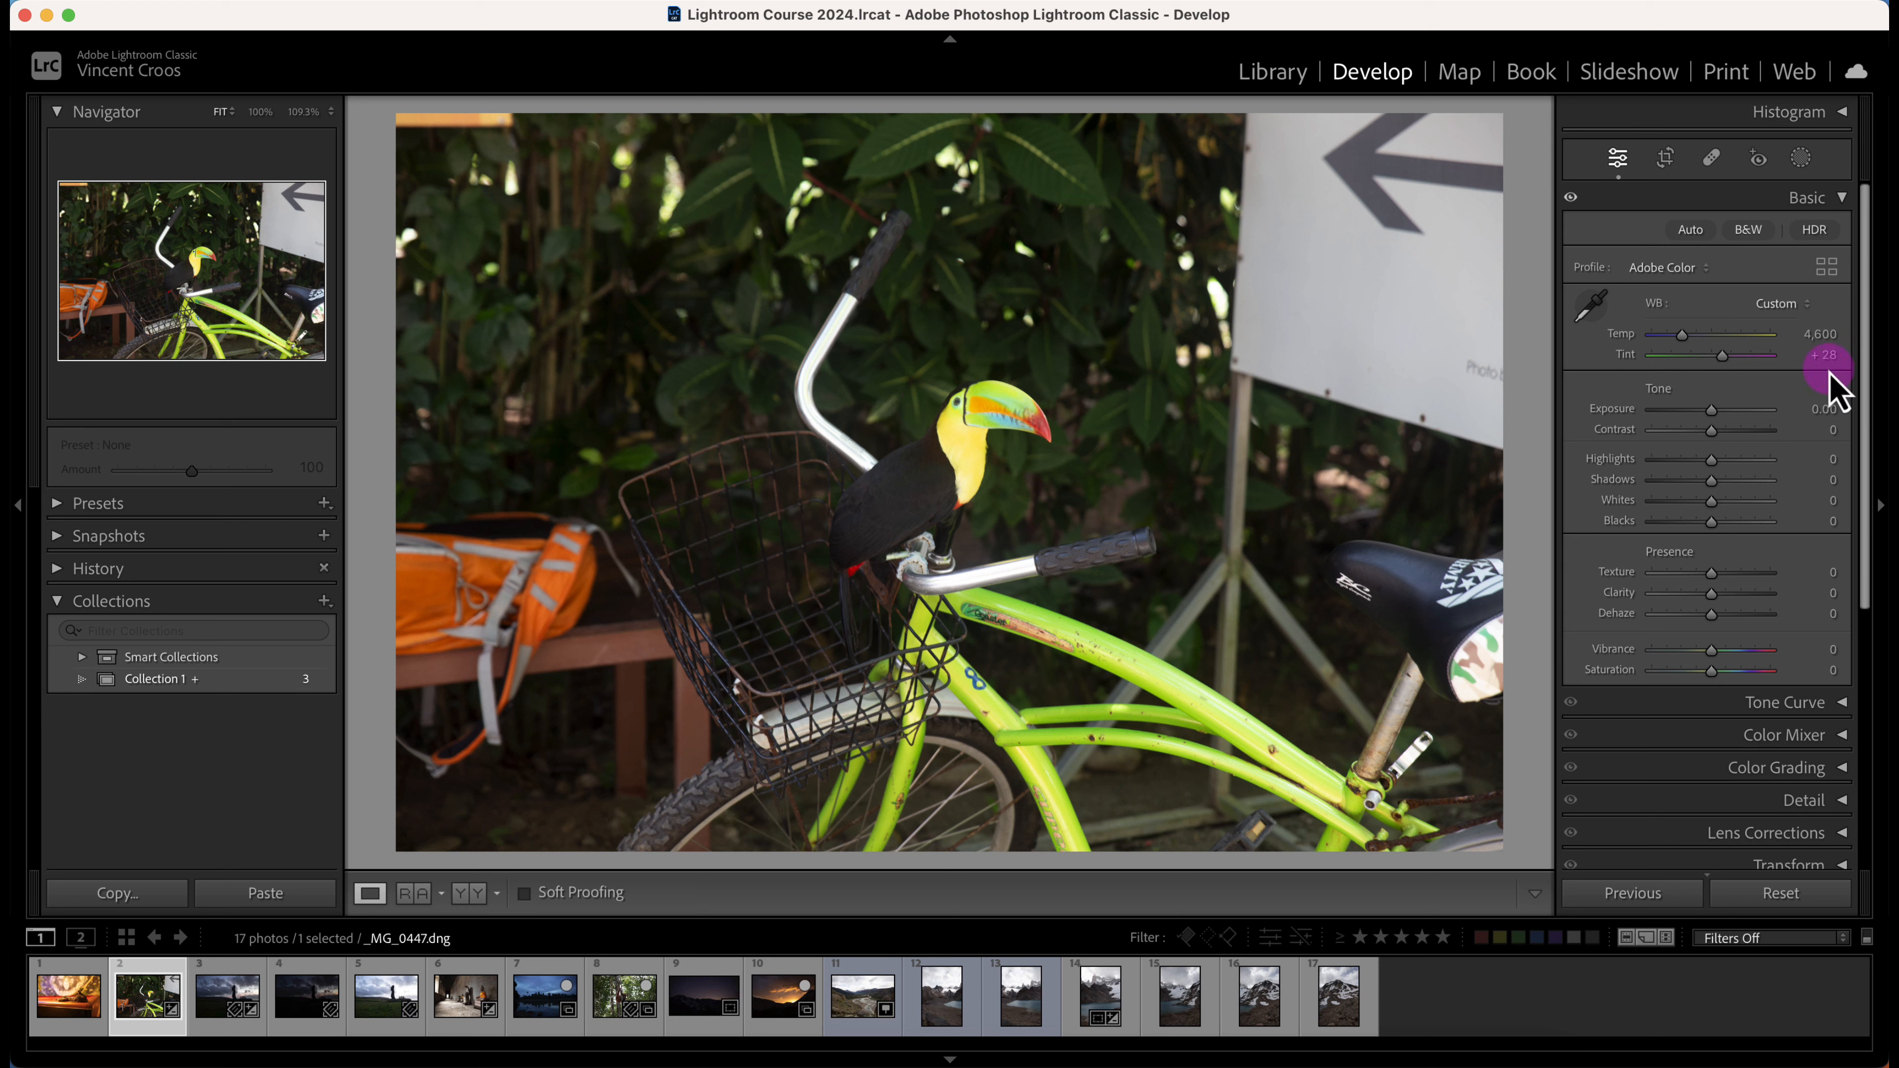
Step: Sample the white balance from the orange bag beside the basket, and restore Temp to 4,600 and Tint to +28
click(1586, 305)
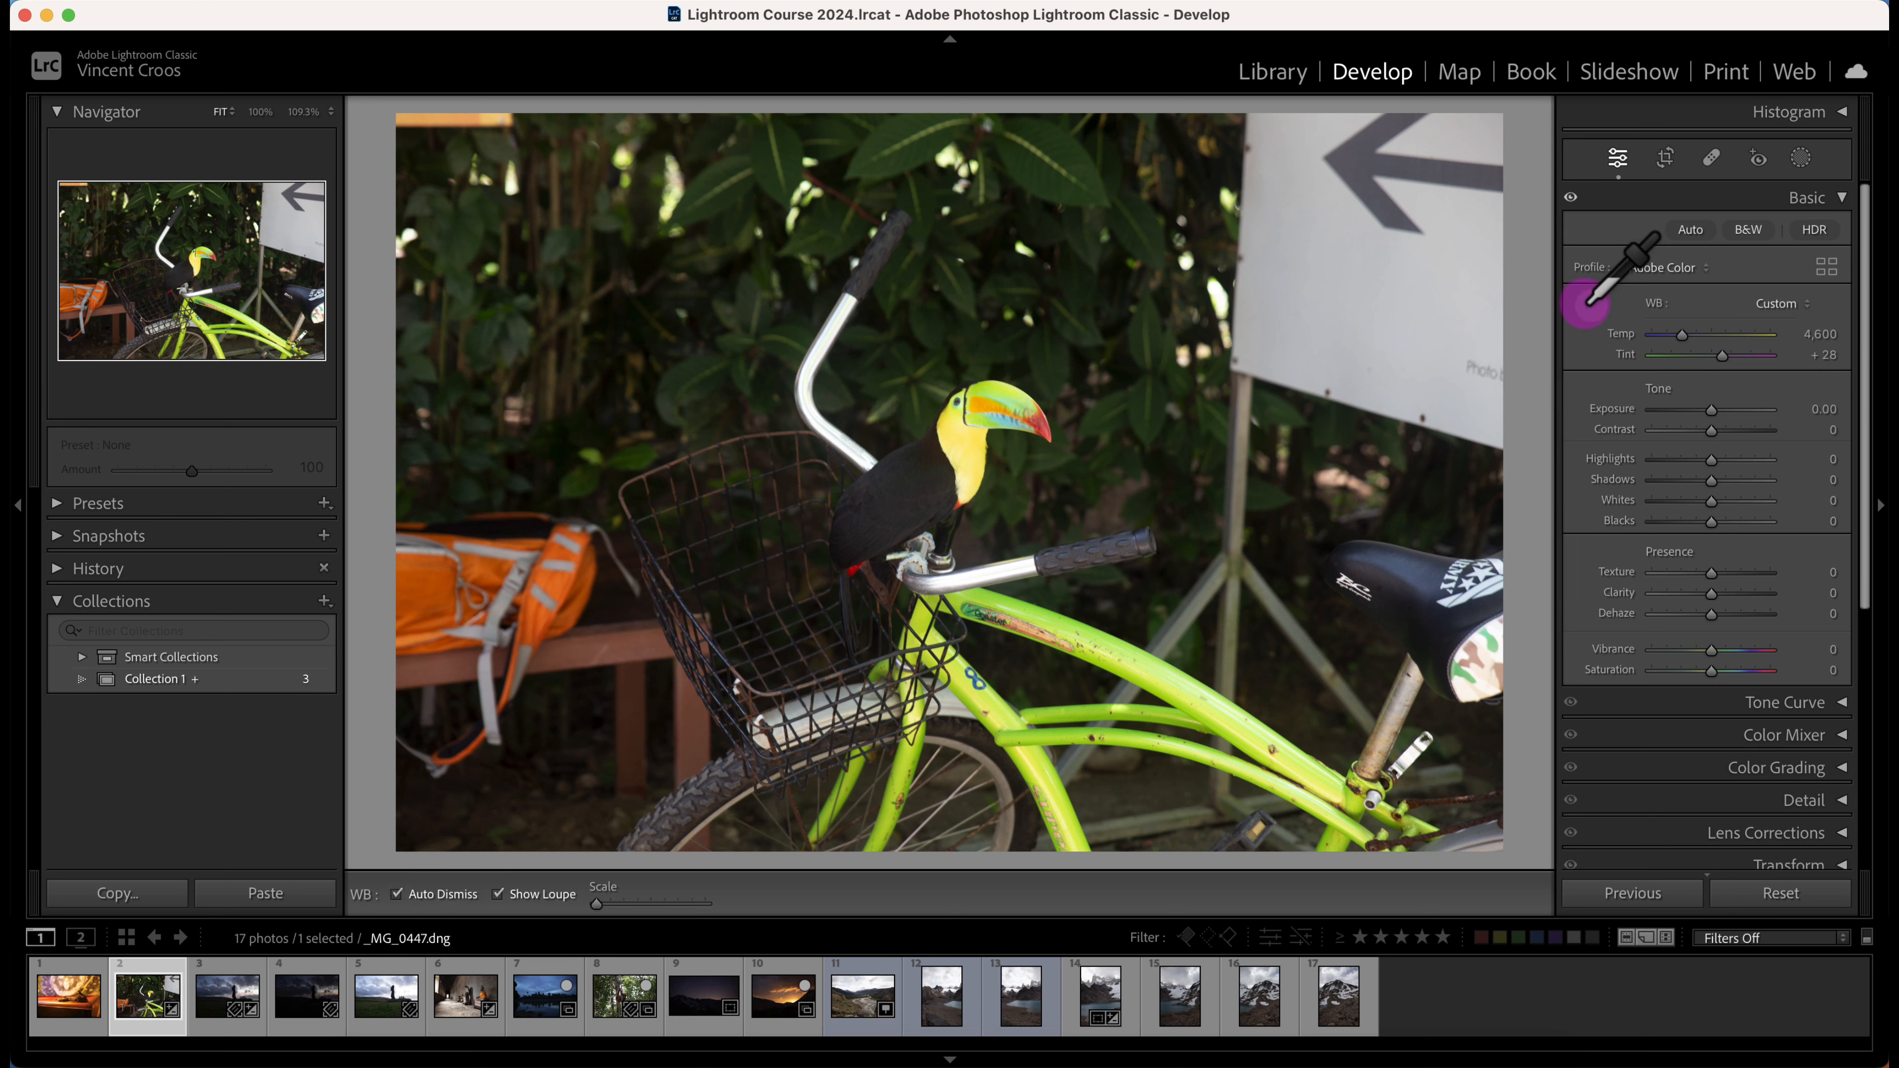
click(491, 525)
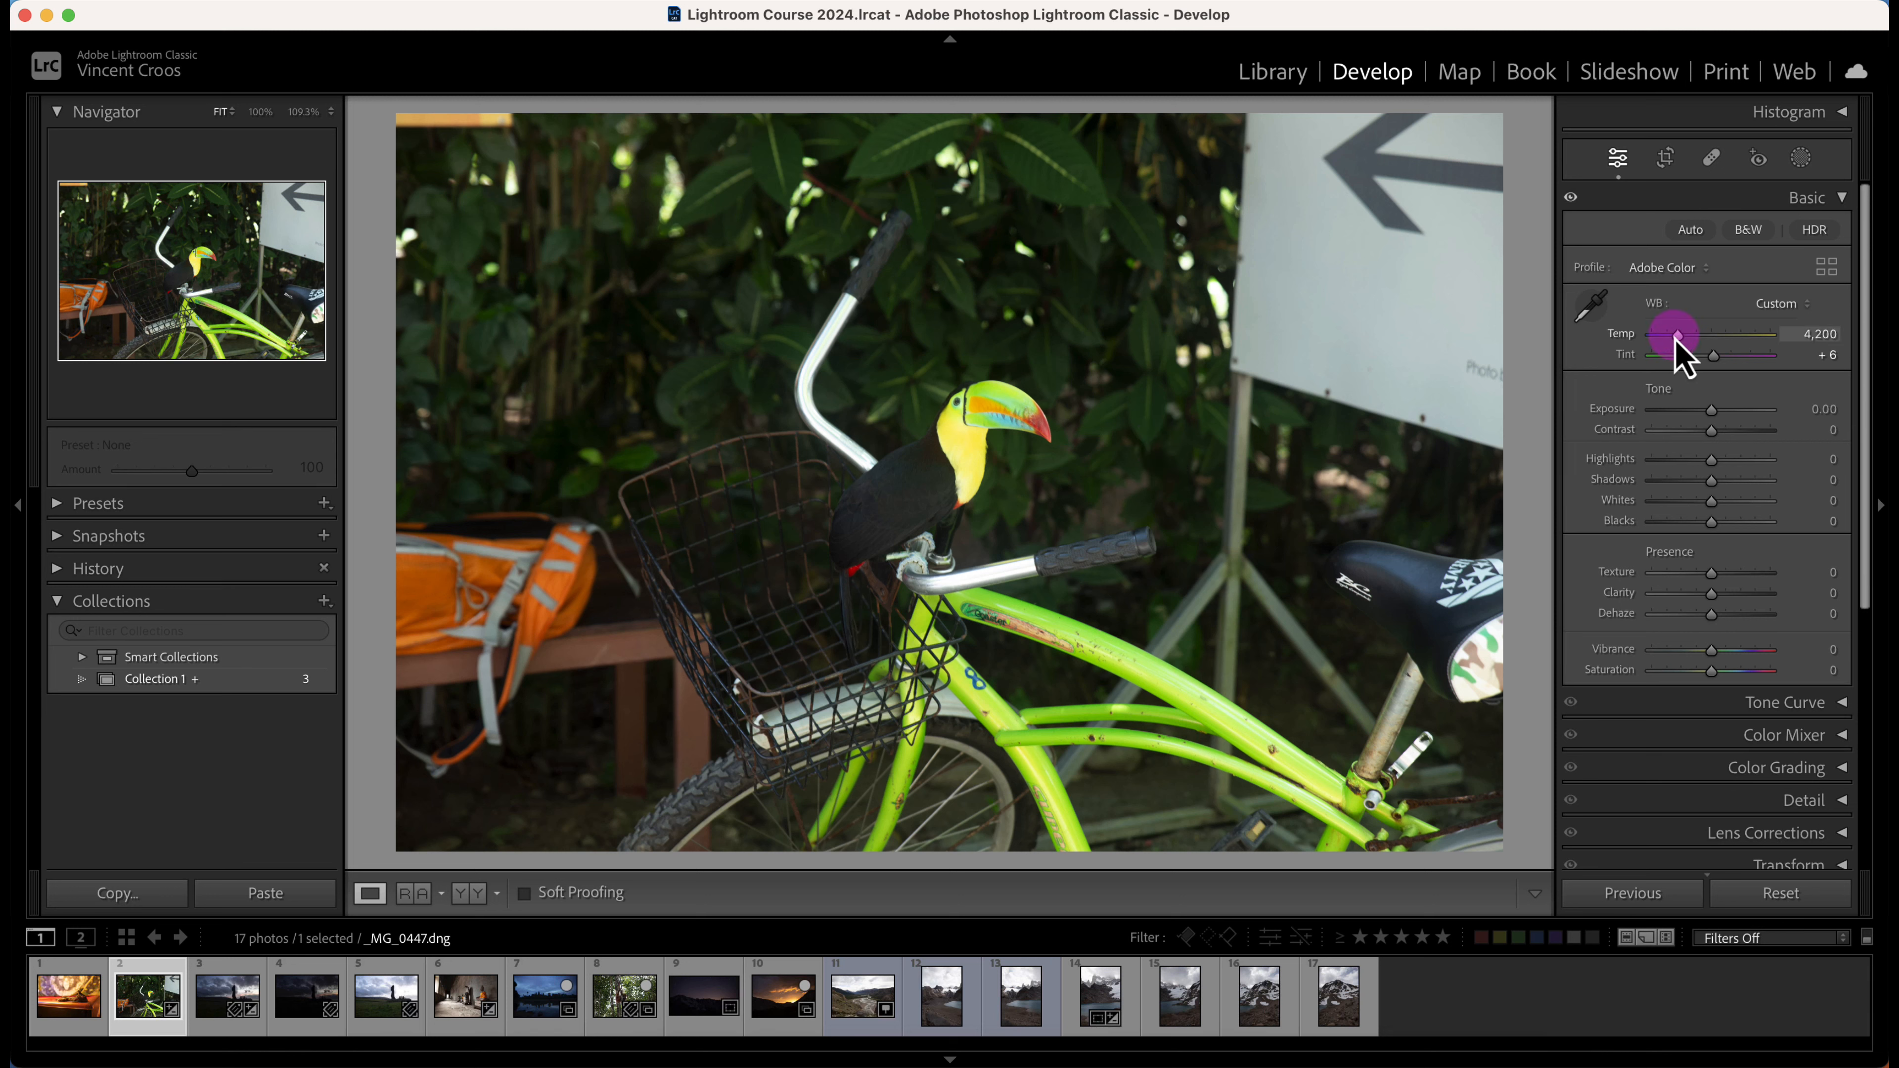
drag(1677, 337, 1716, 363)
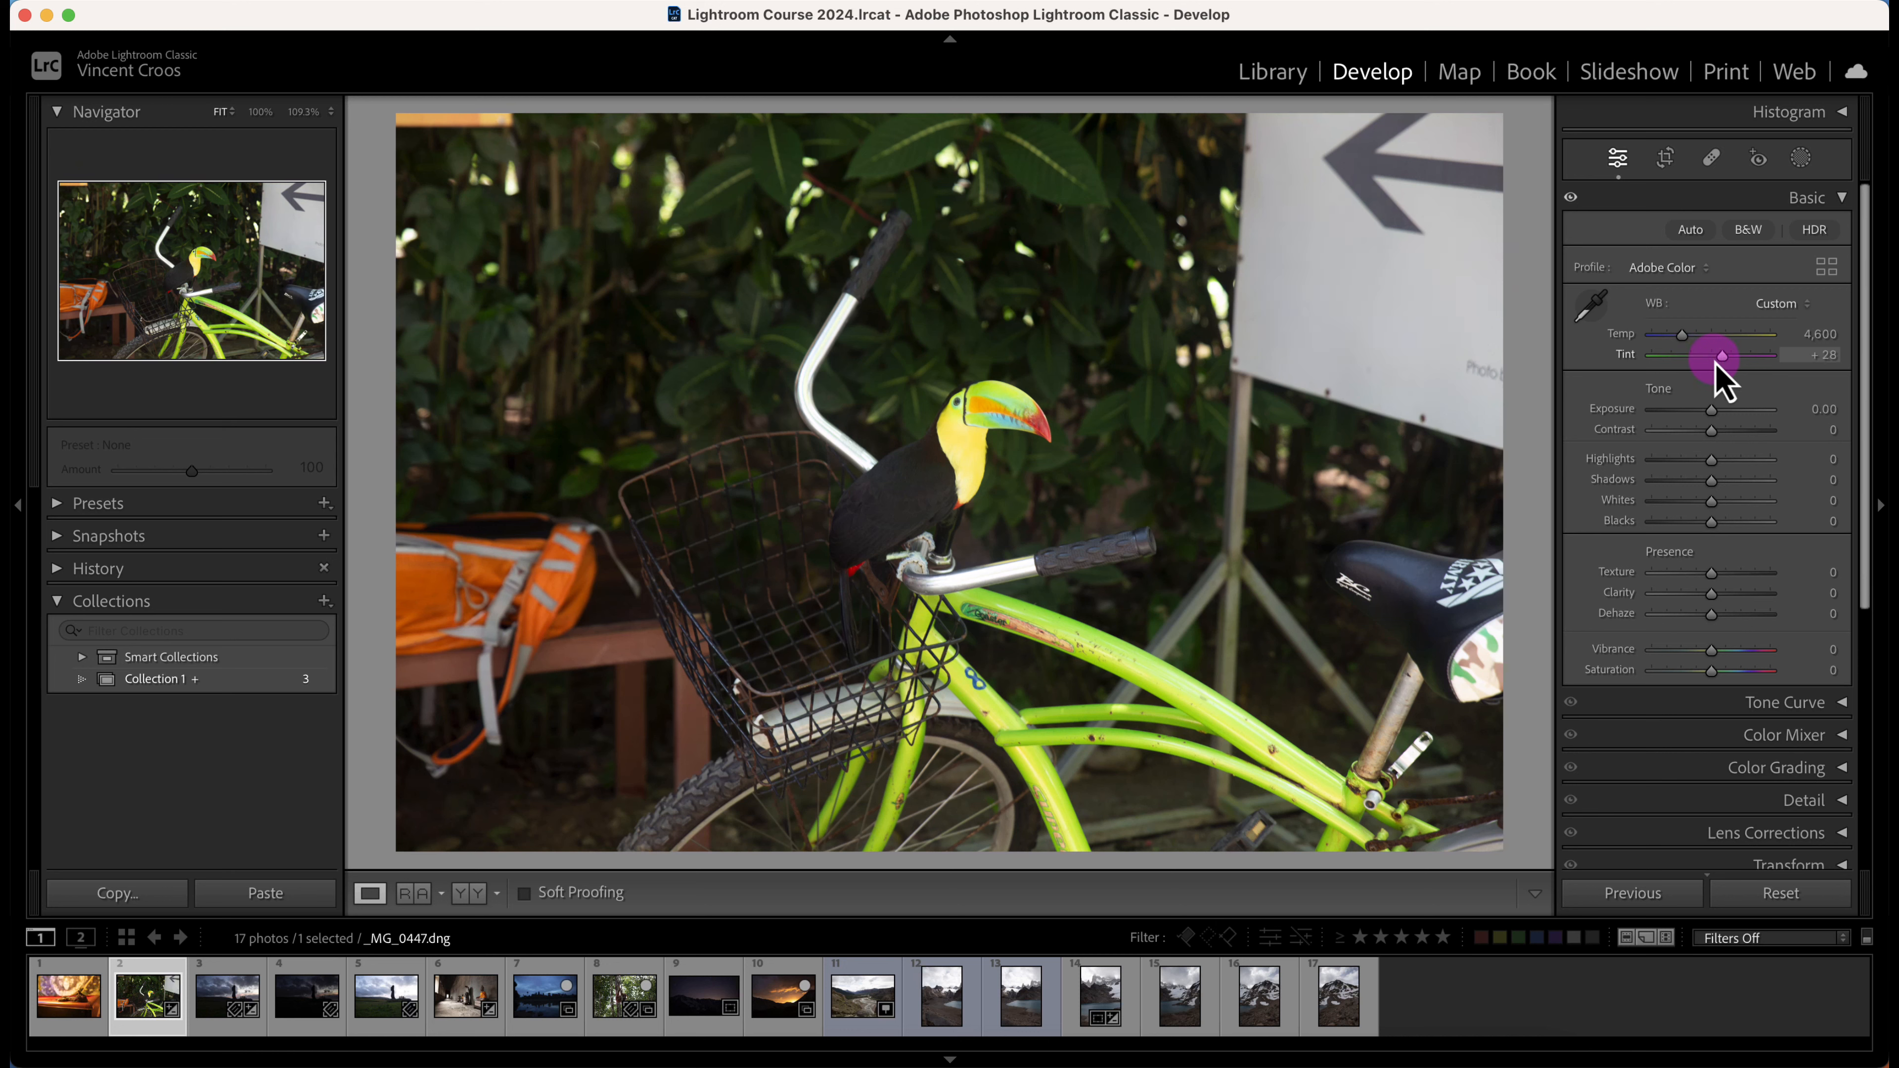
click(935, 410)
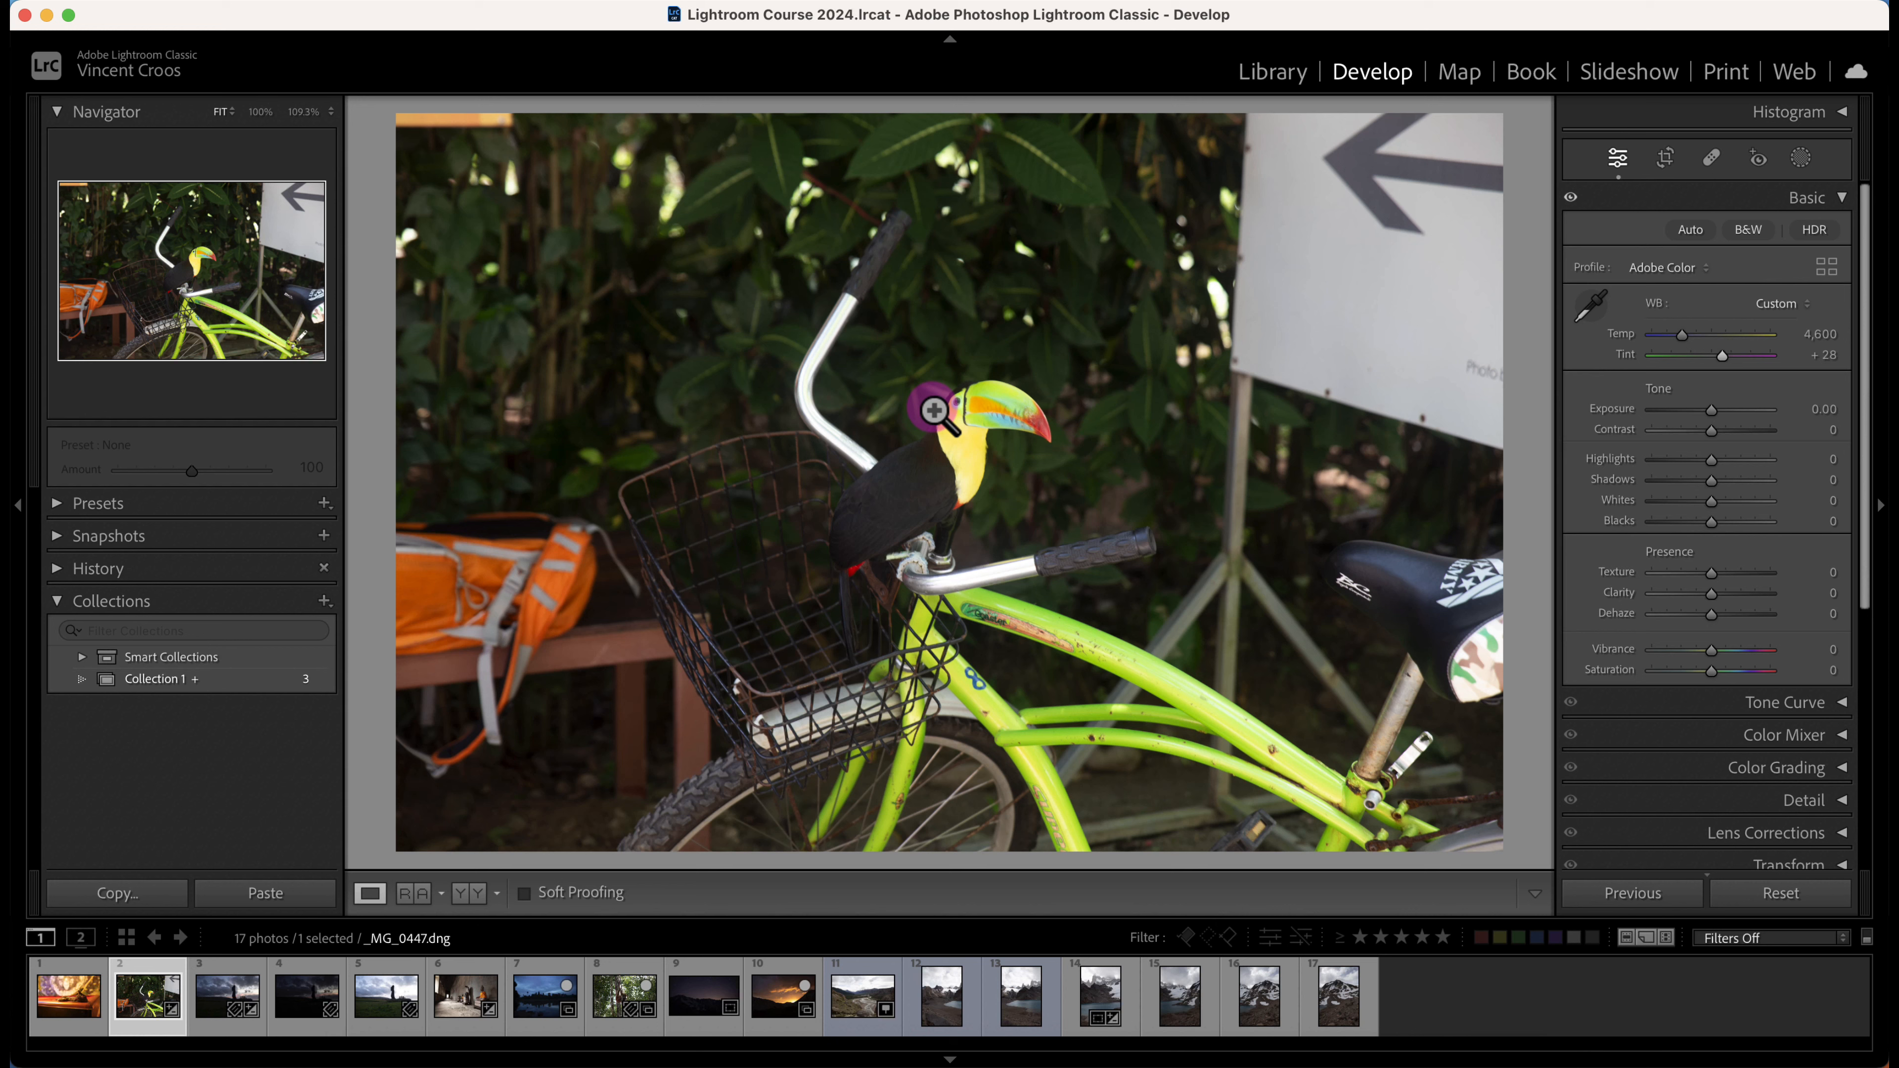
Step: Sample the white balance from the white lettering on the bike seat, and reset all of the photo's adjustments
click(1591, 307)
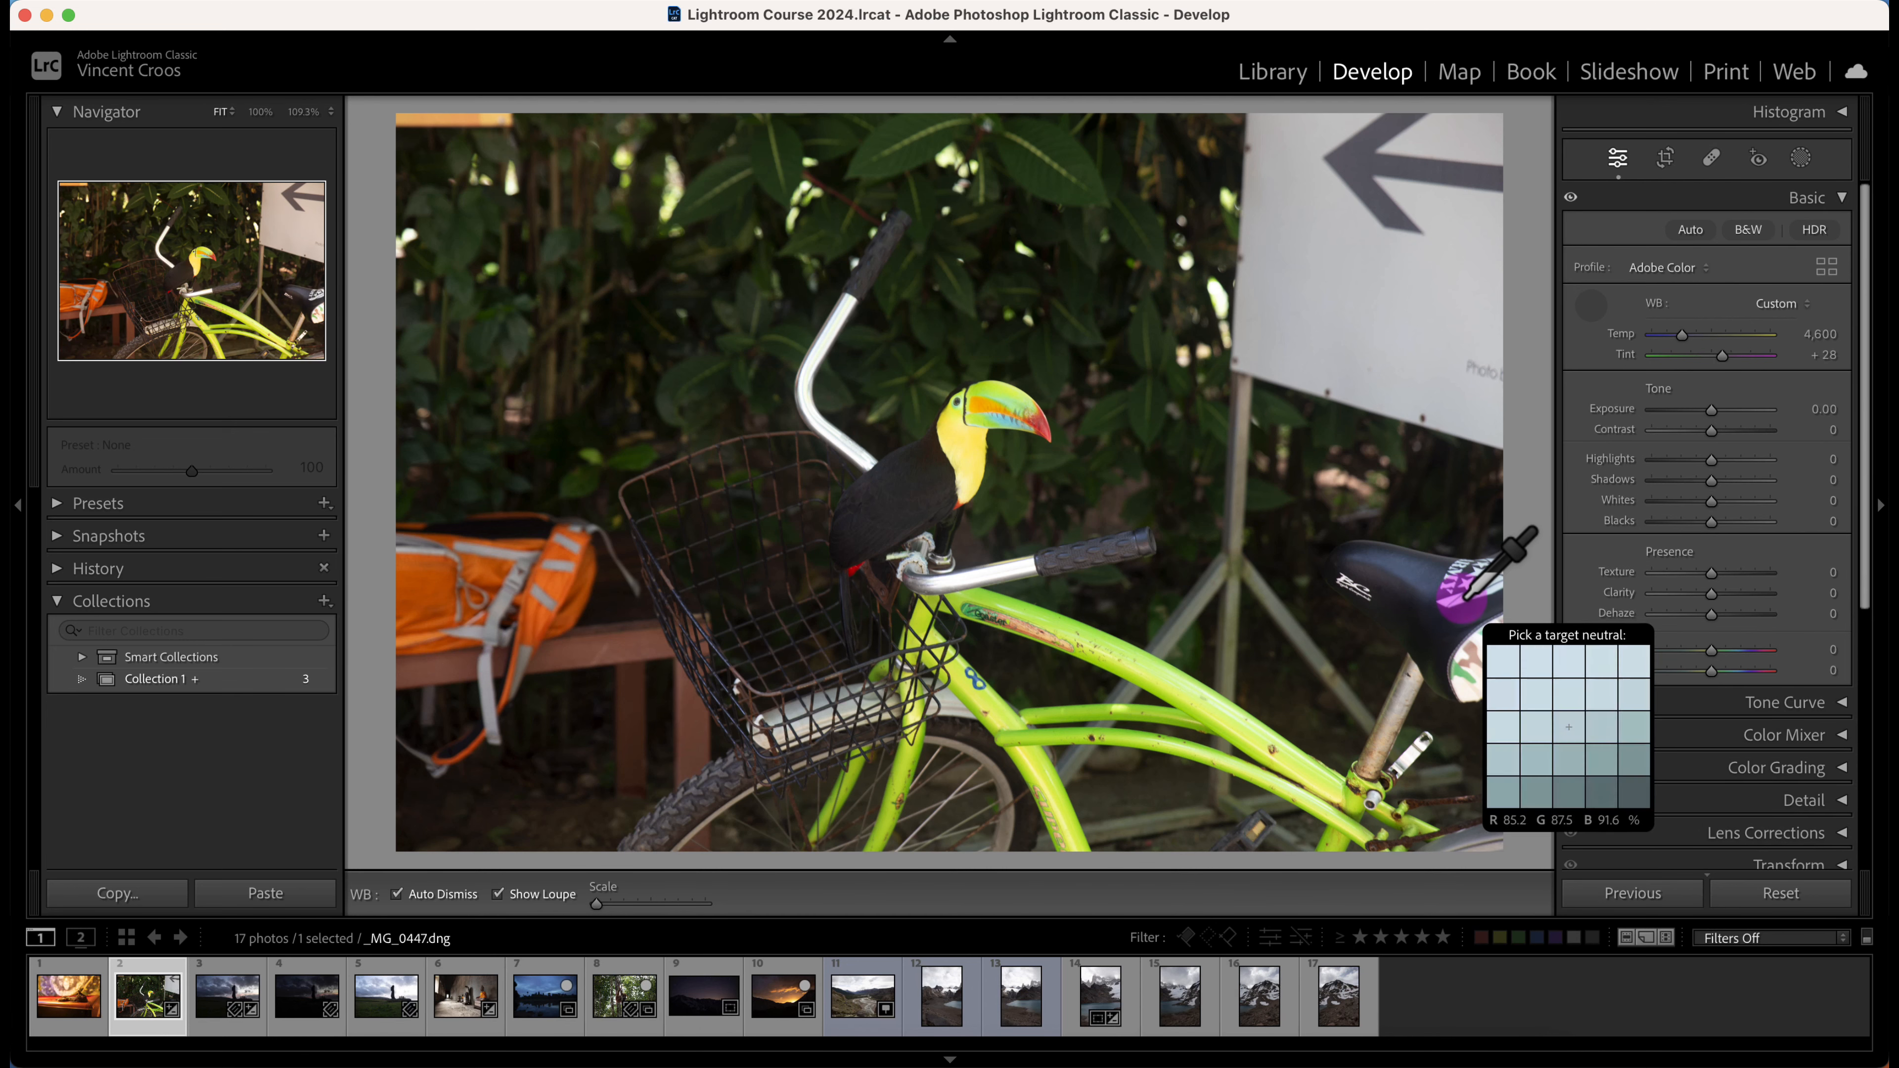
click(1466, 598)
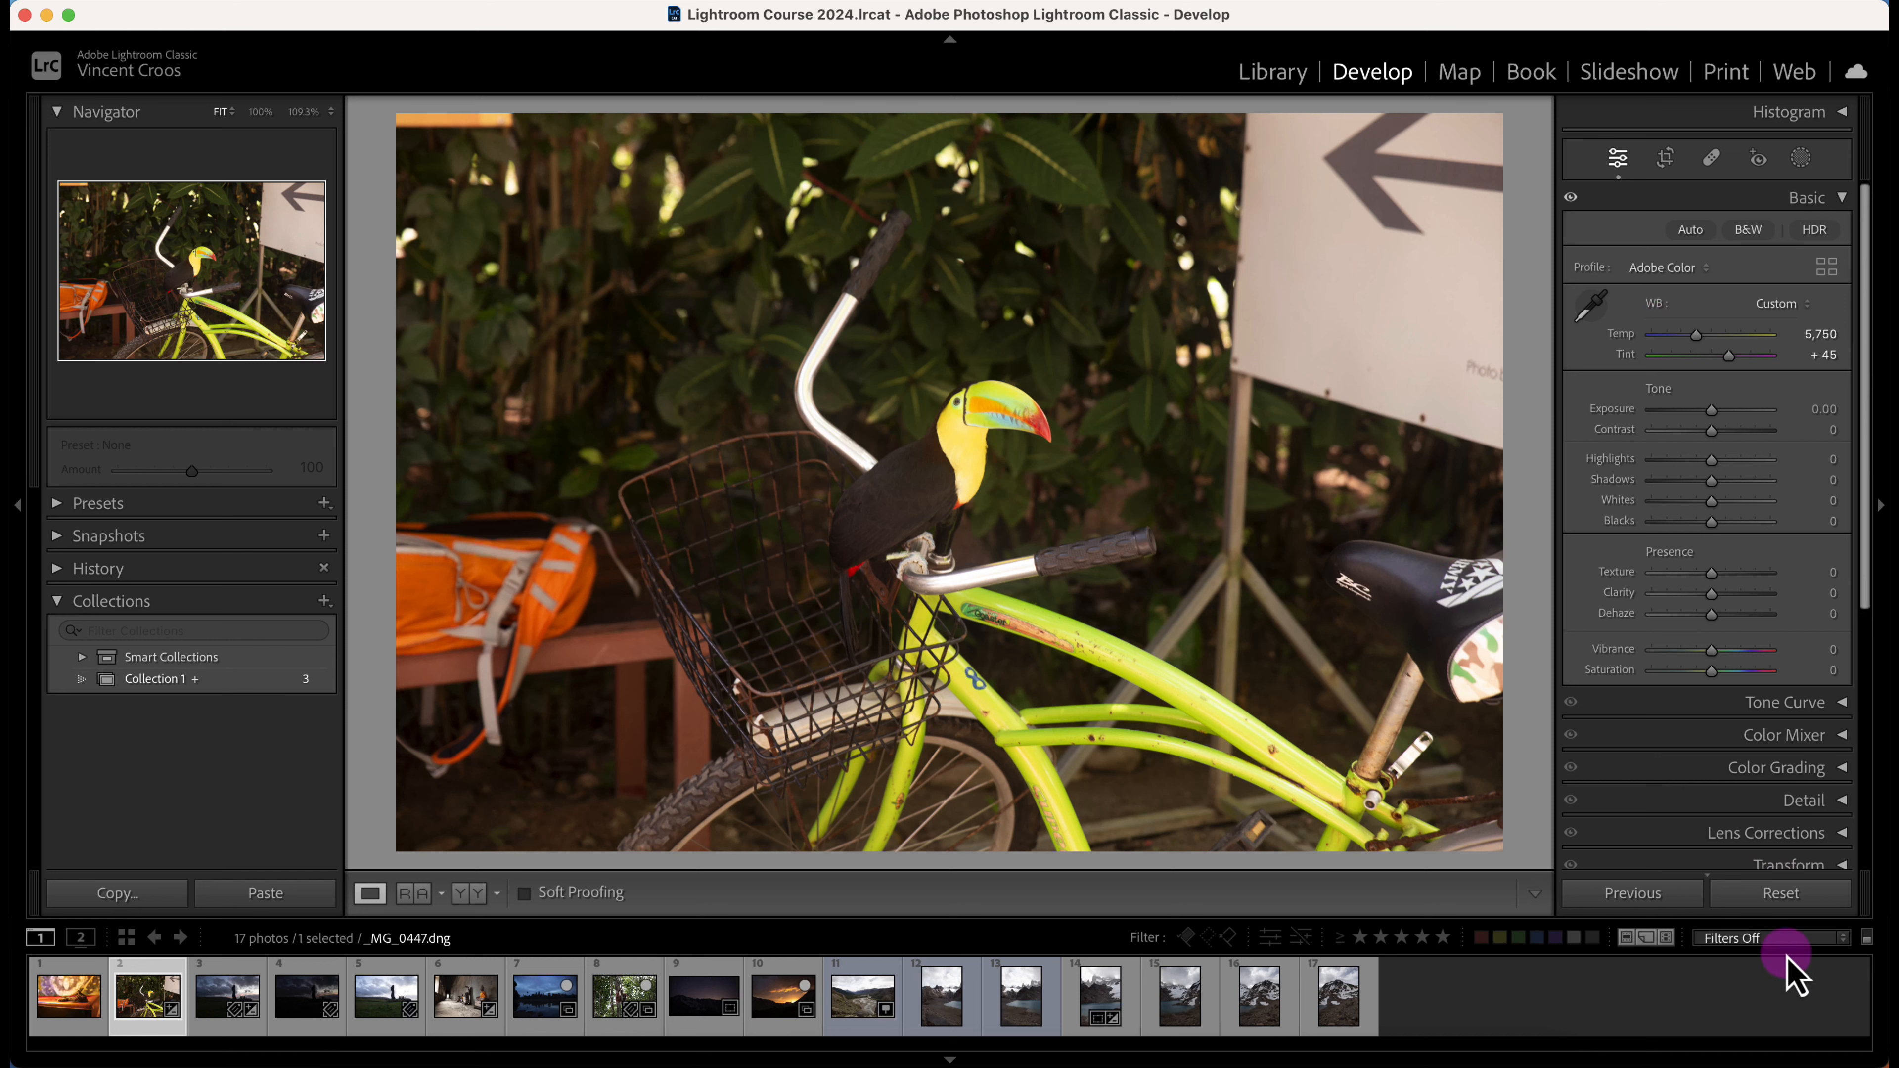
click(1781, 893)
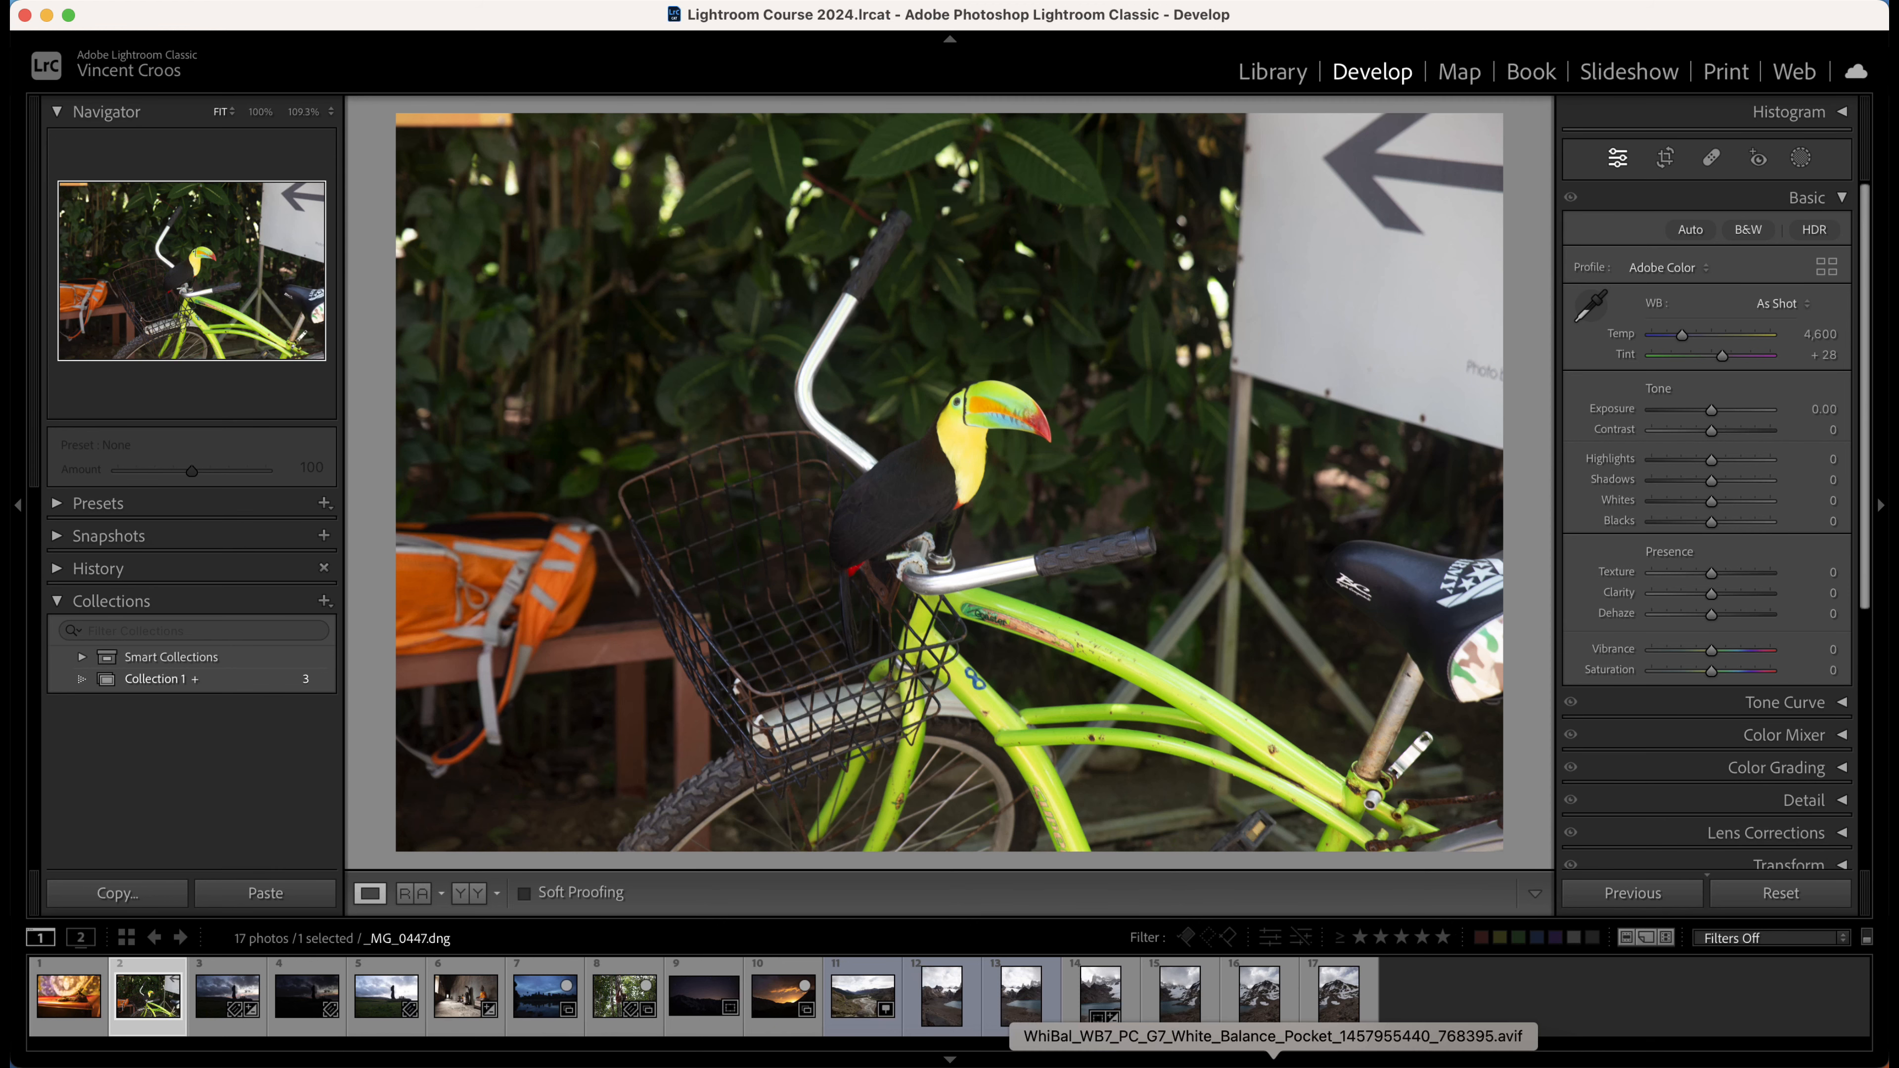
Step: View the WhiBal white balance card image for reference, and preview neutral targets in the toucan photo with the White Balance Selector
click(1272, 1061)
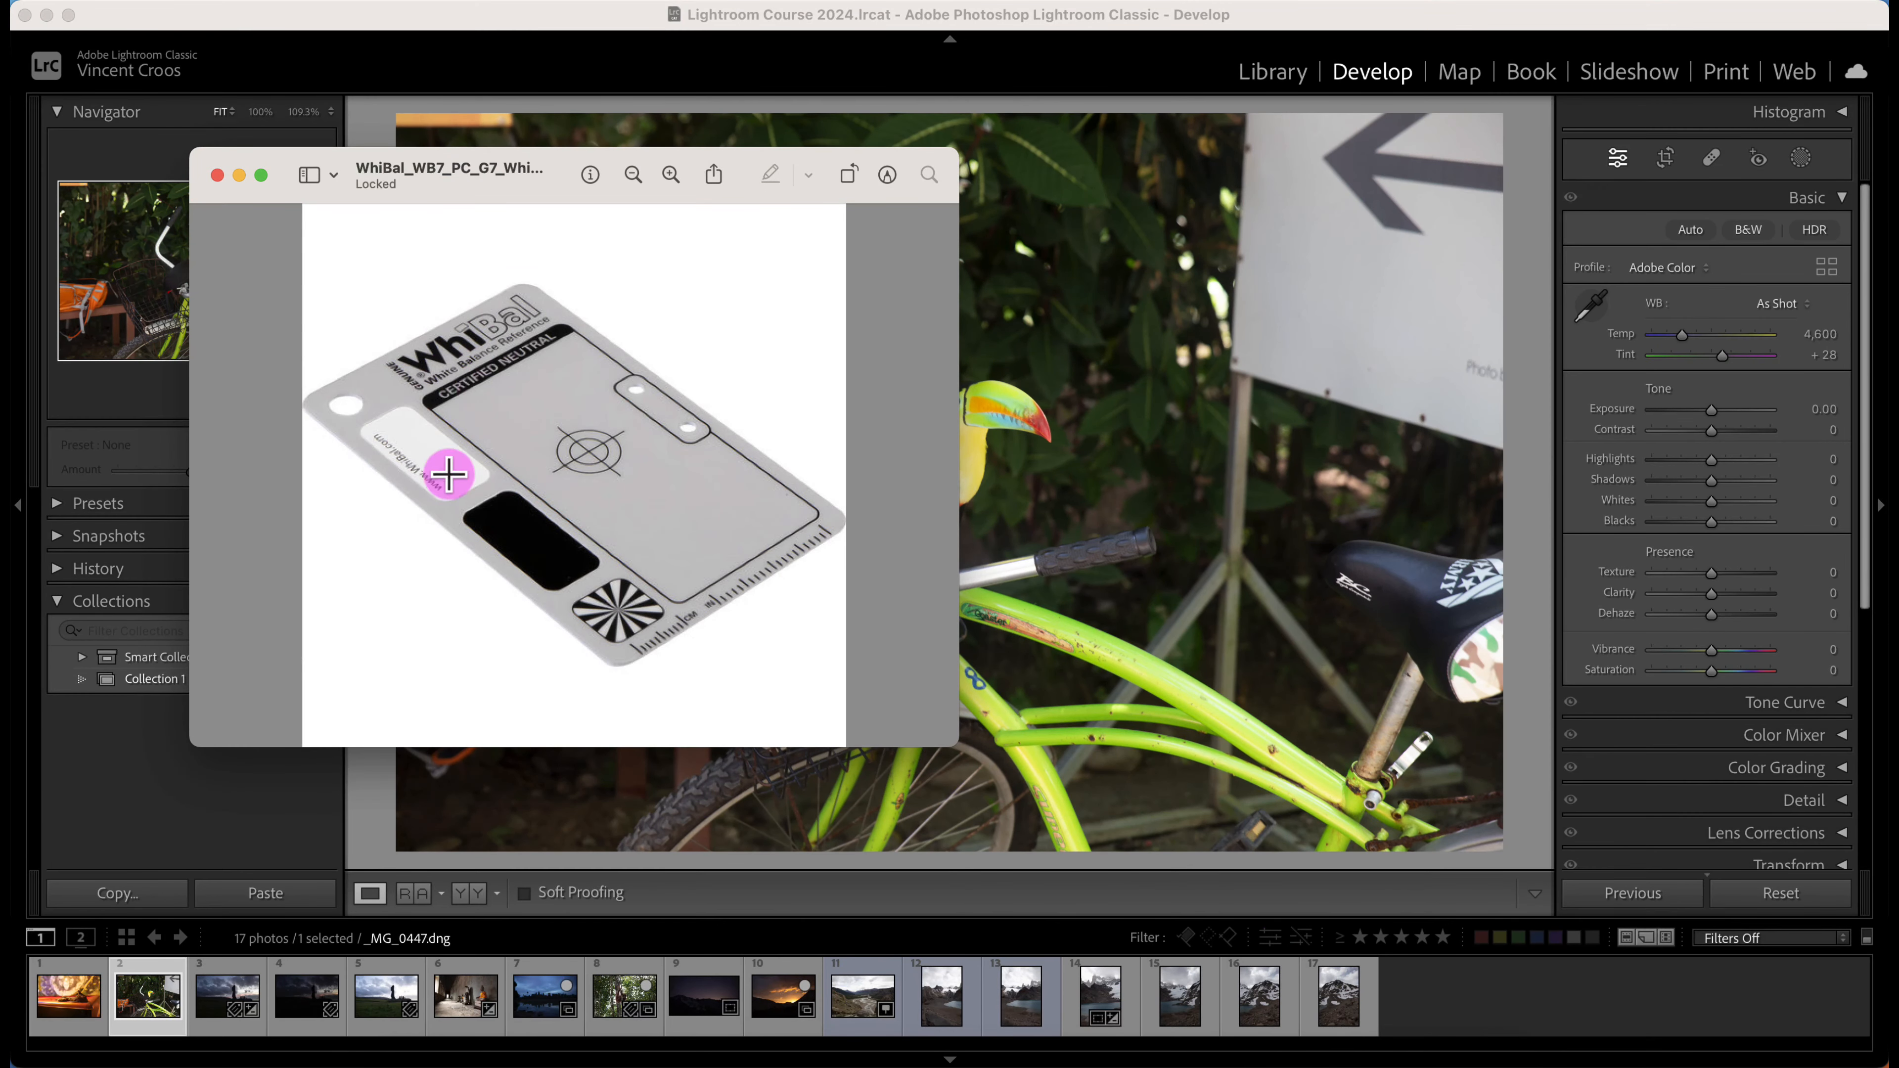
drag(519, 191, 358, 212)
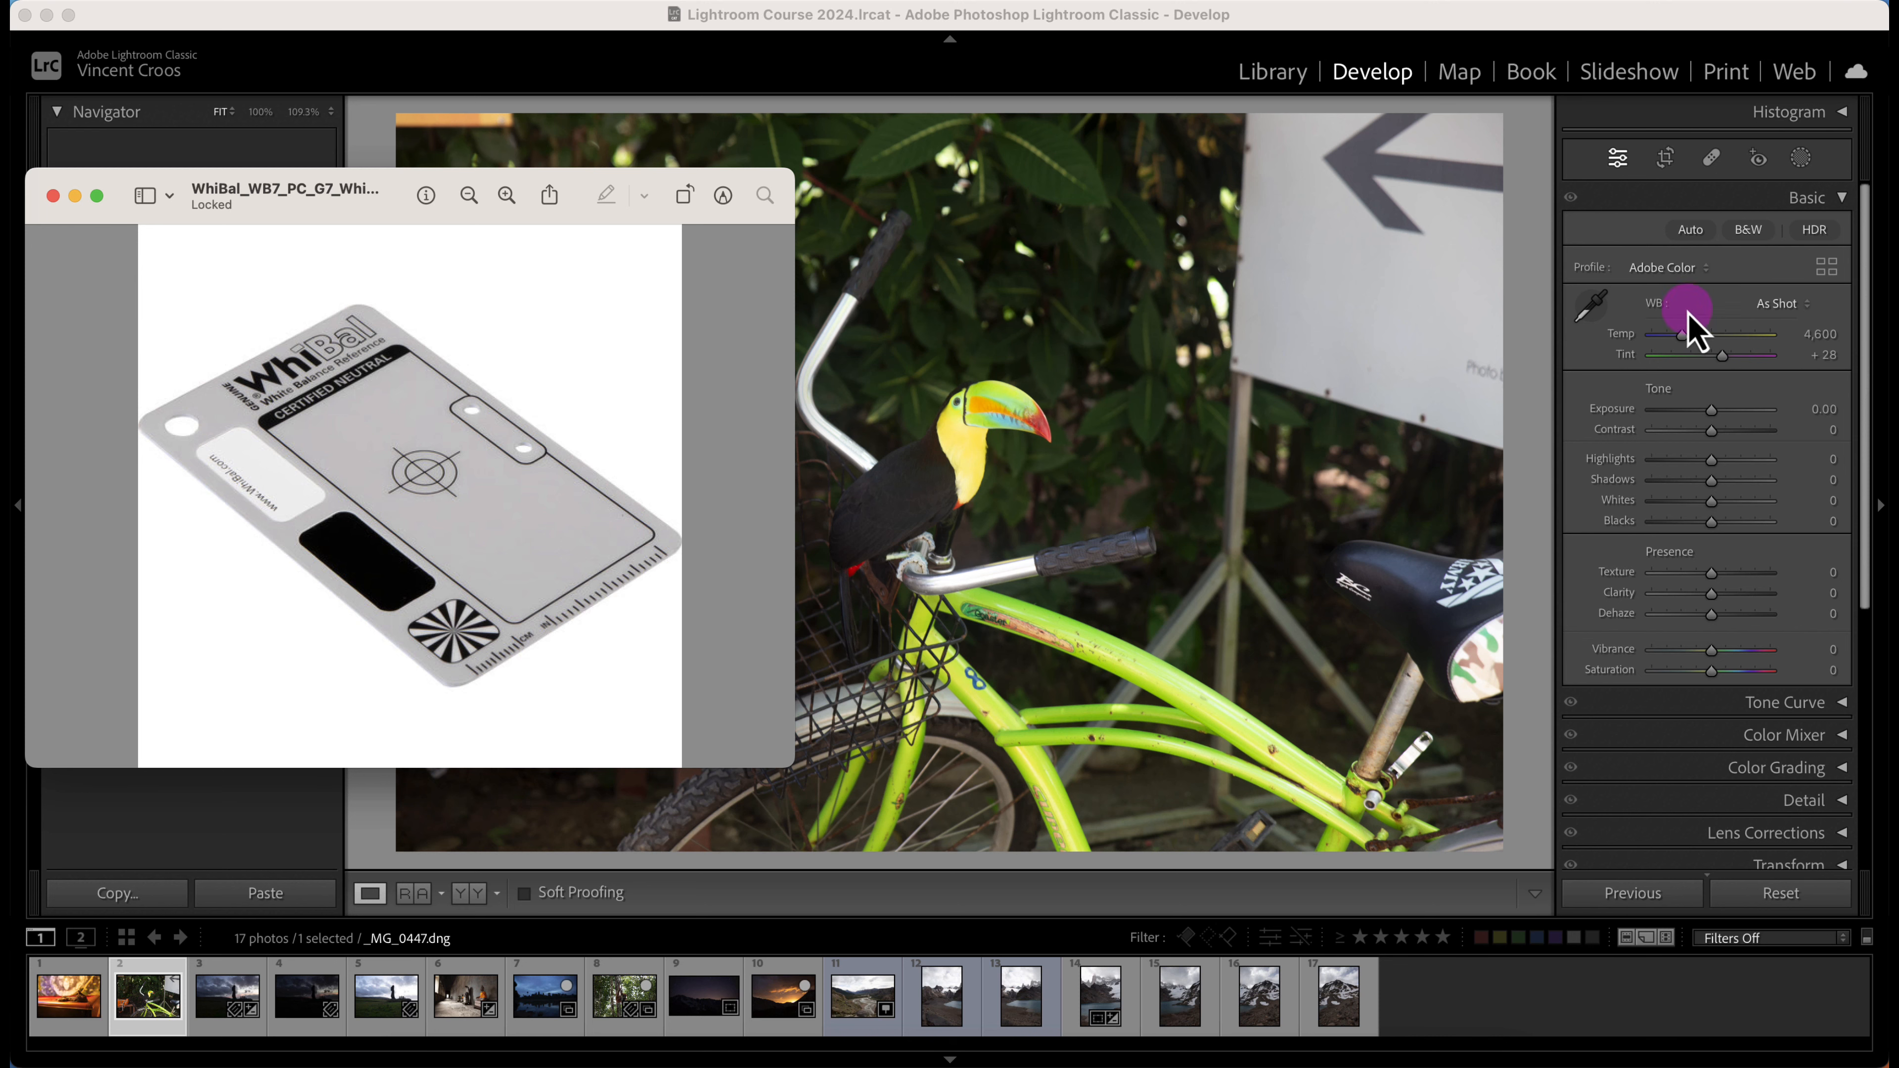
click(1593, 314)
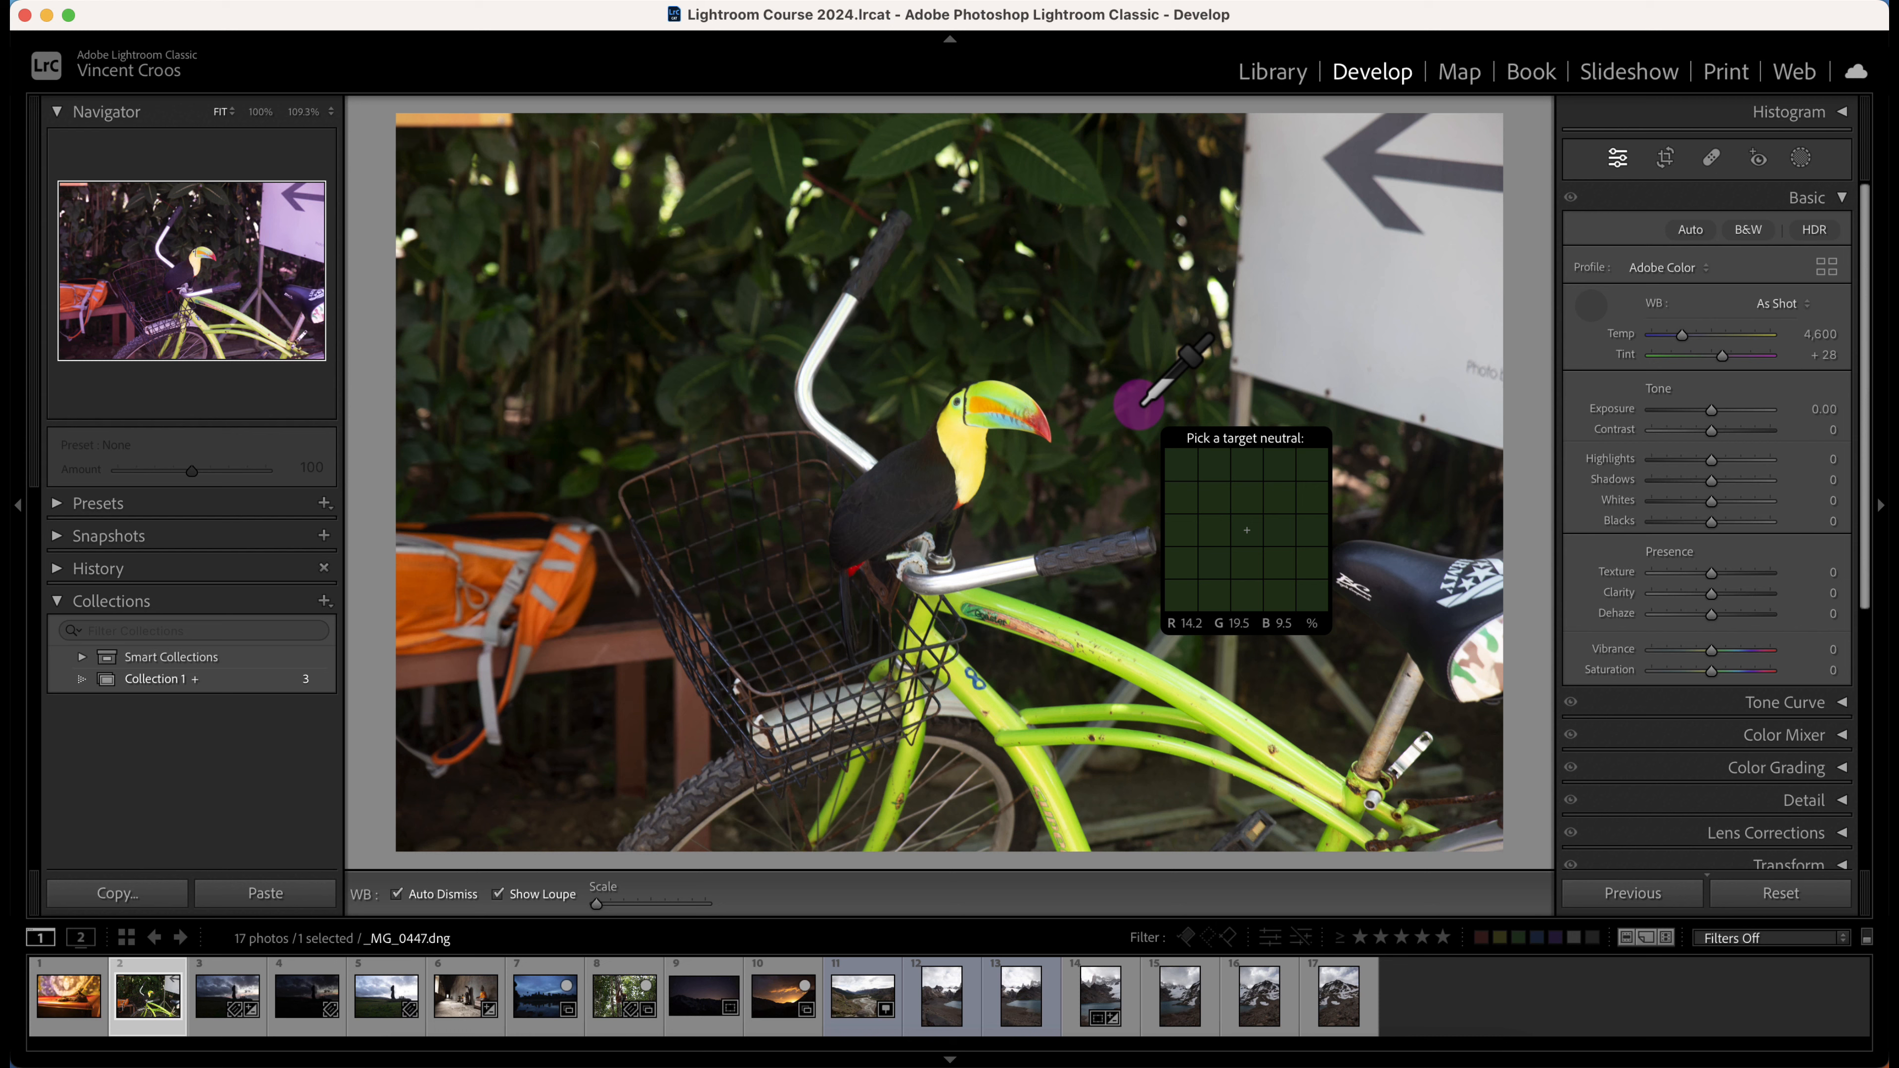
click(1596, 303)
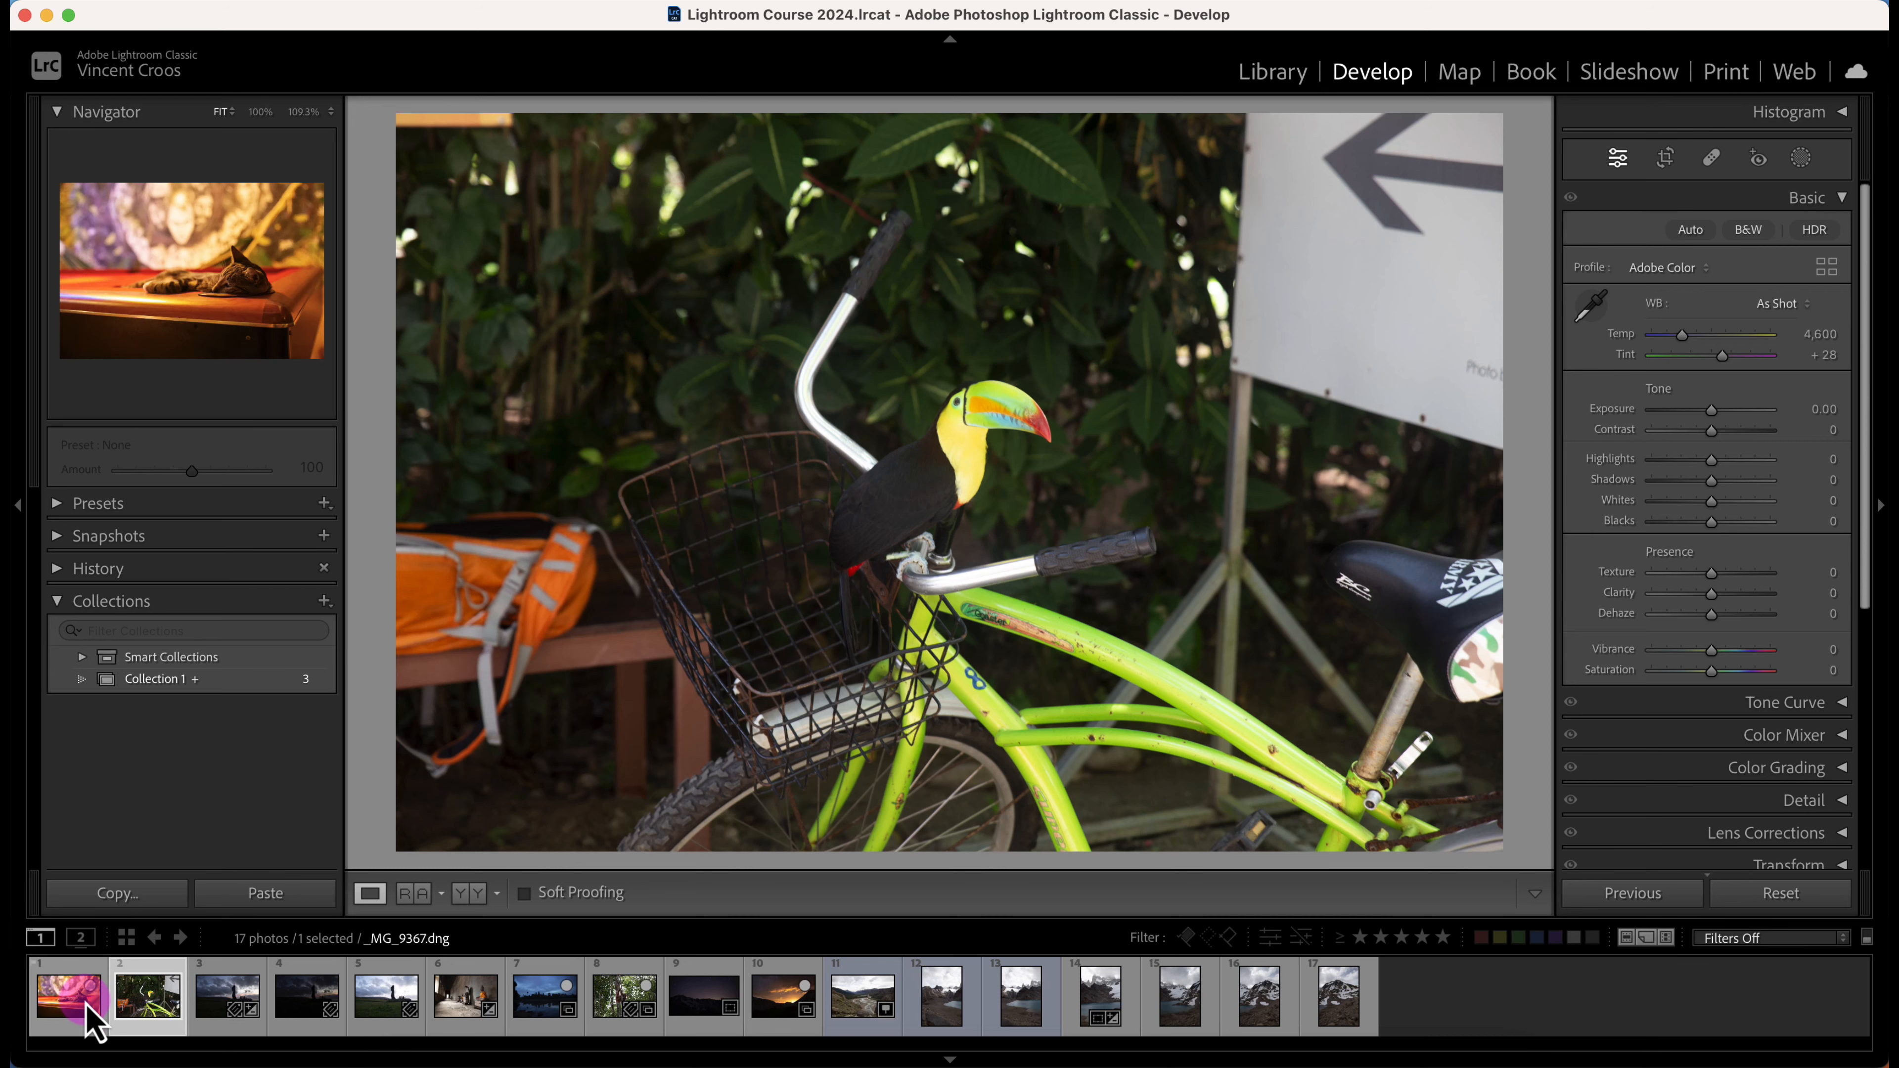
Step: Select the sleeping cat photo _MG_9367.dng and sample its white balance from the bright white area of the background
click(52, 1006)
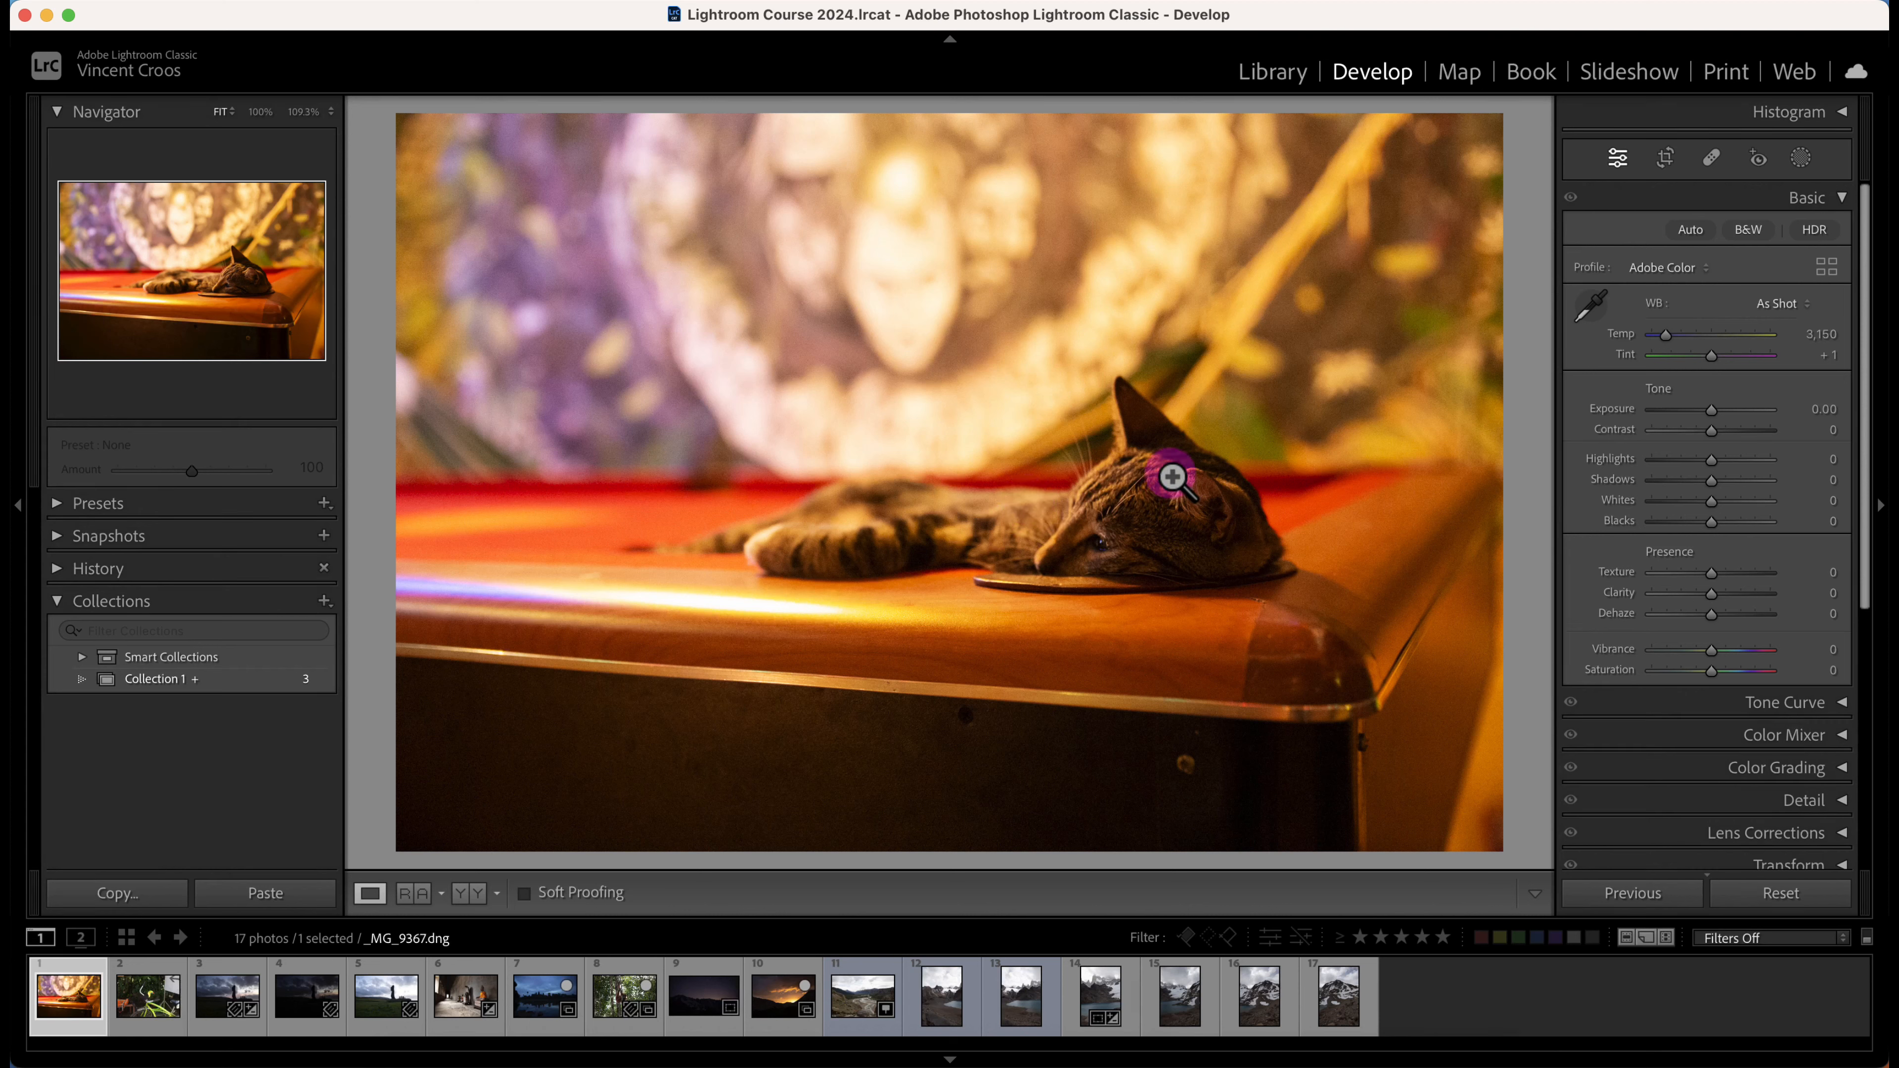
click(1591, 307)
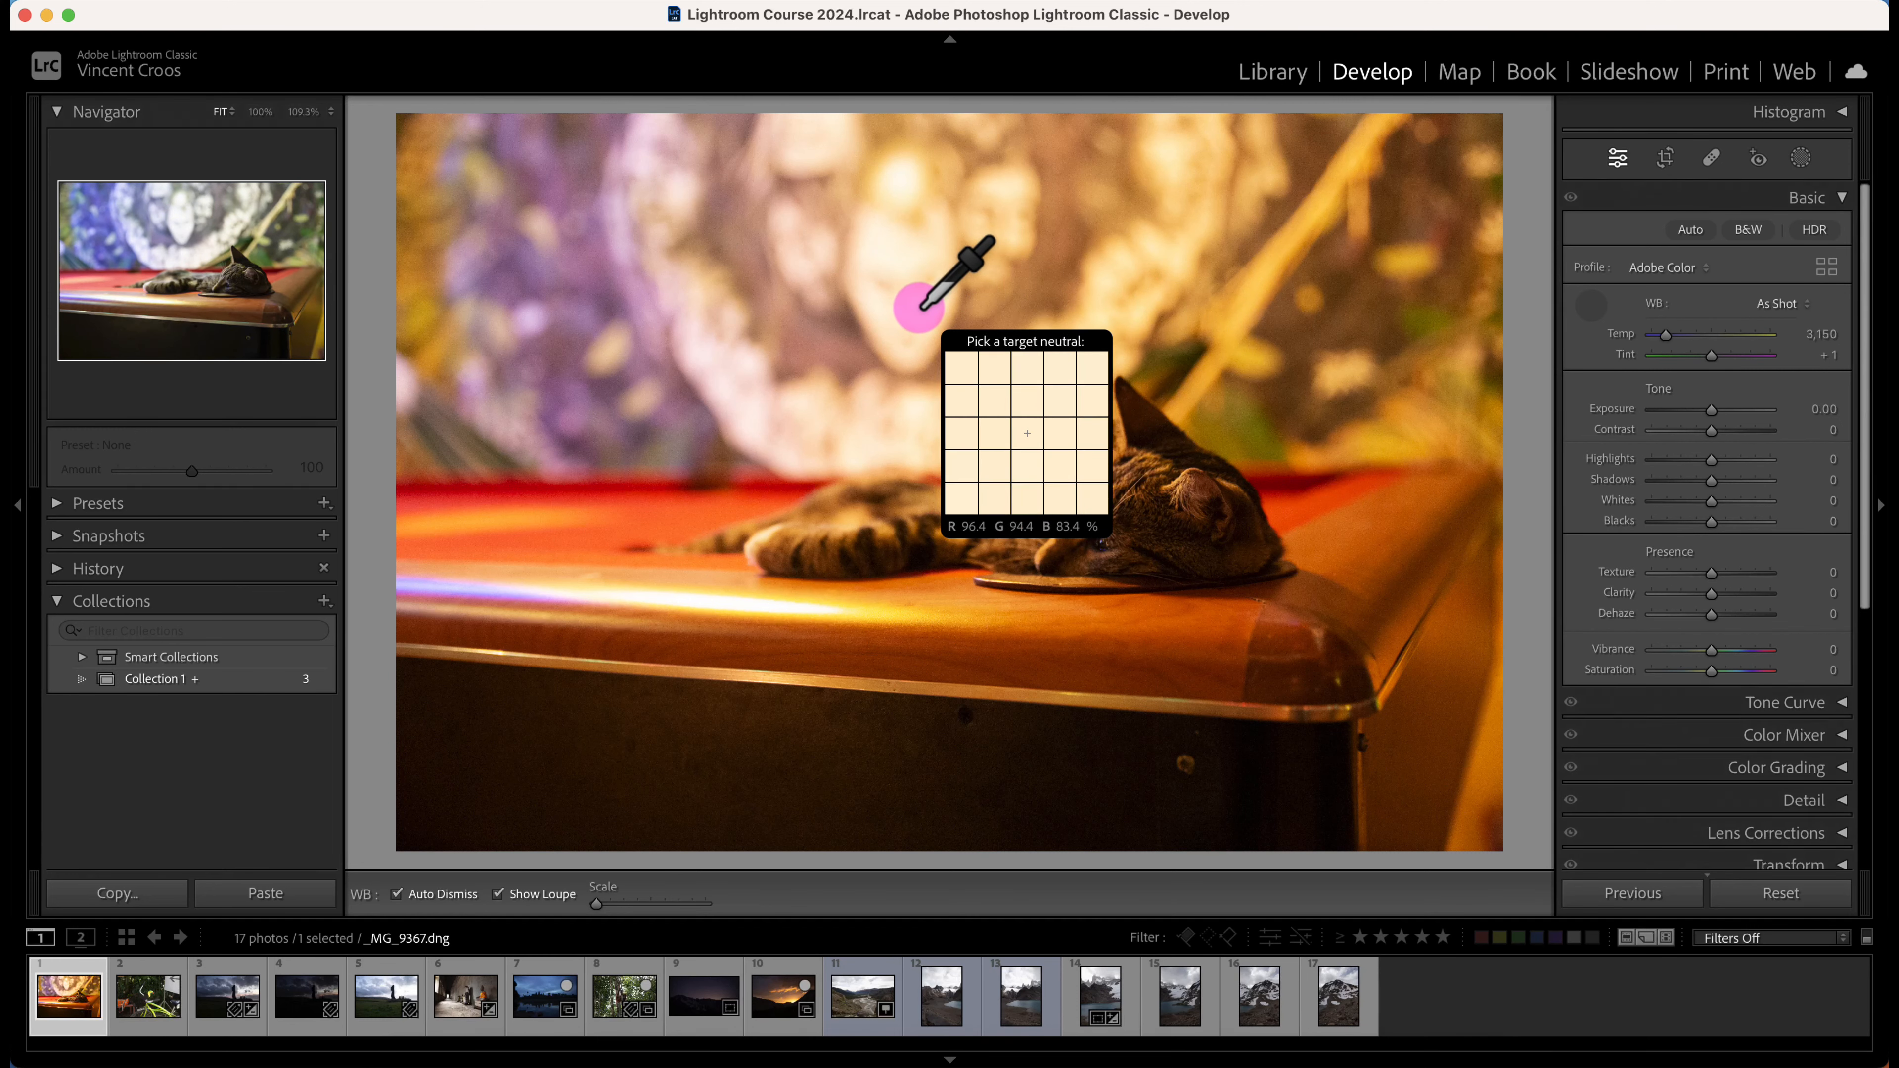
click(920, 306)
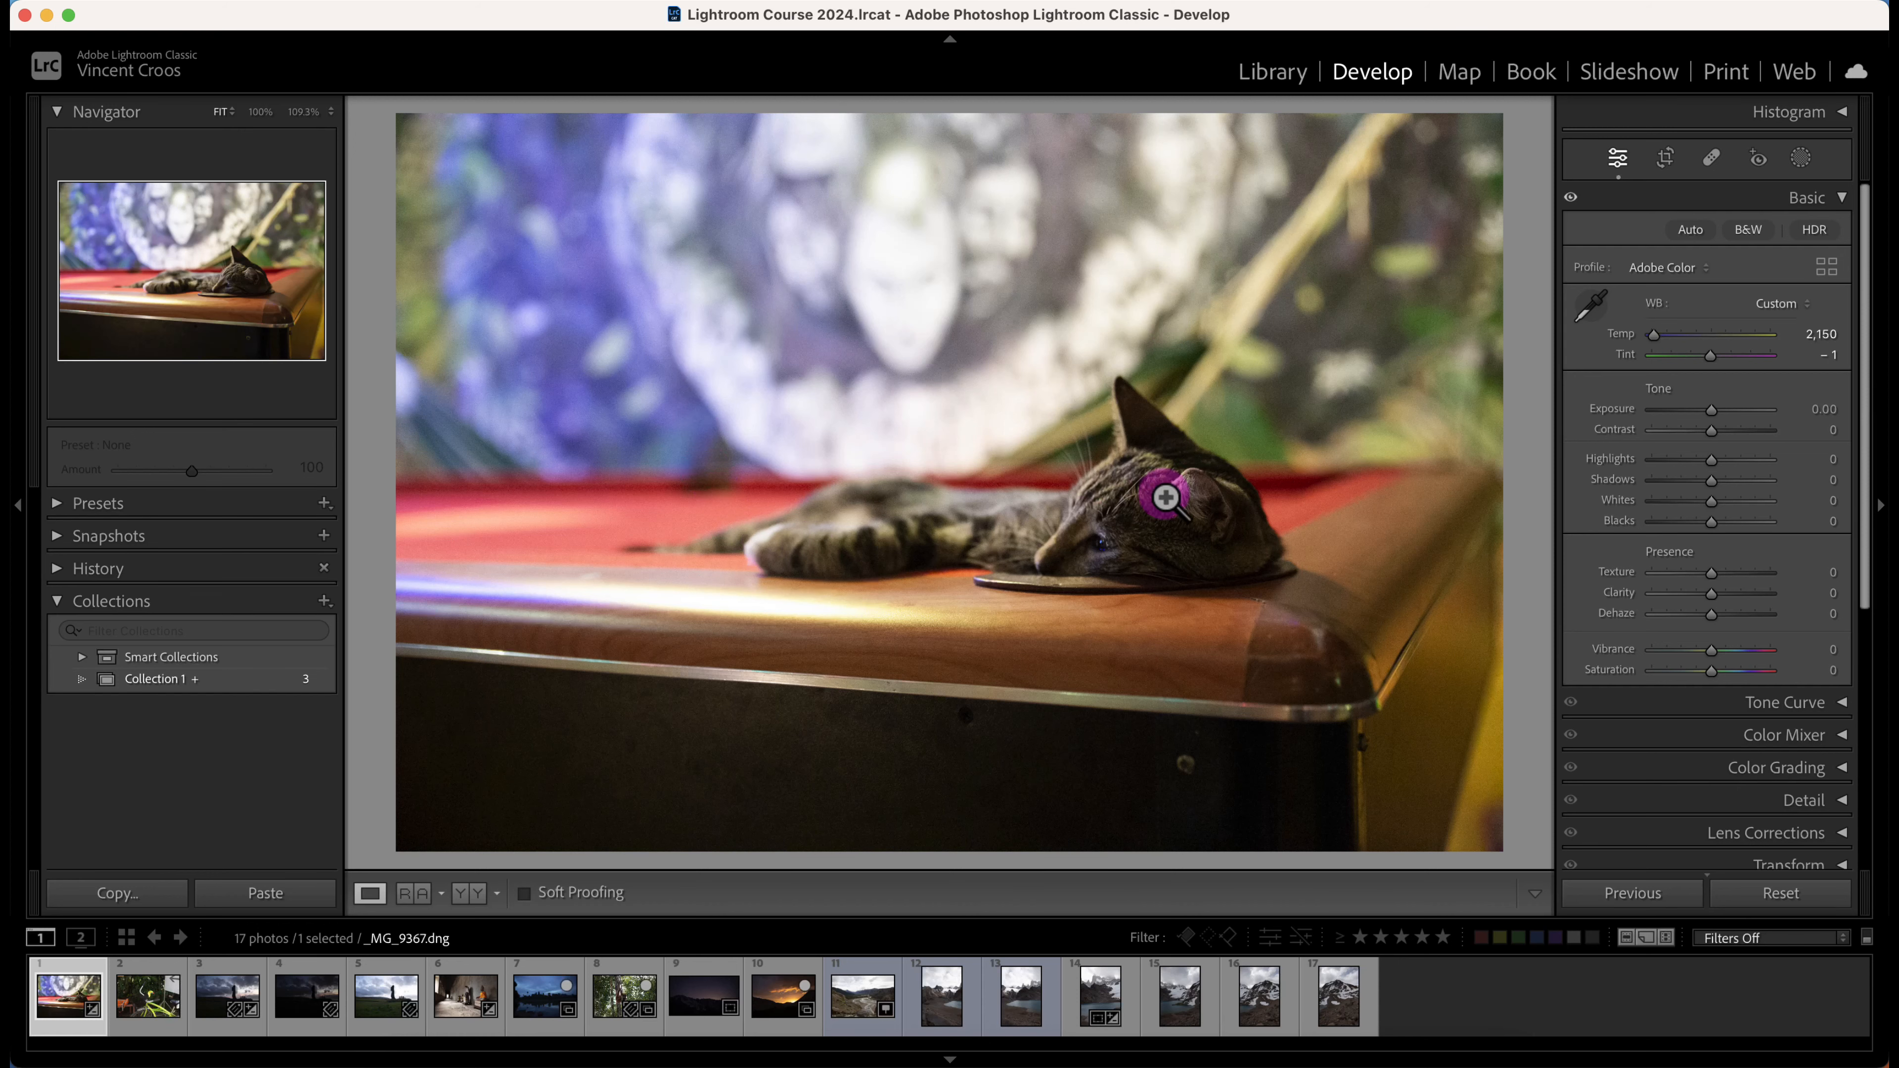
Step: Resample the cat photo's white balance from the dark side panel below the table edge
key(w)
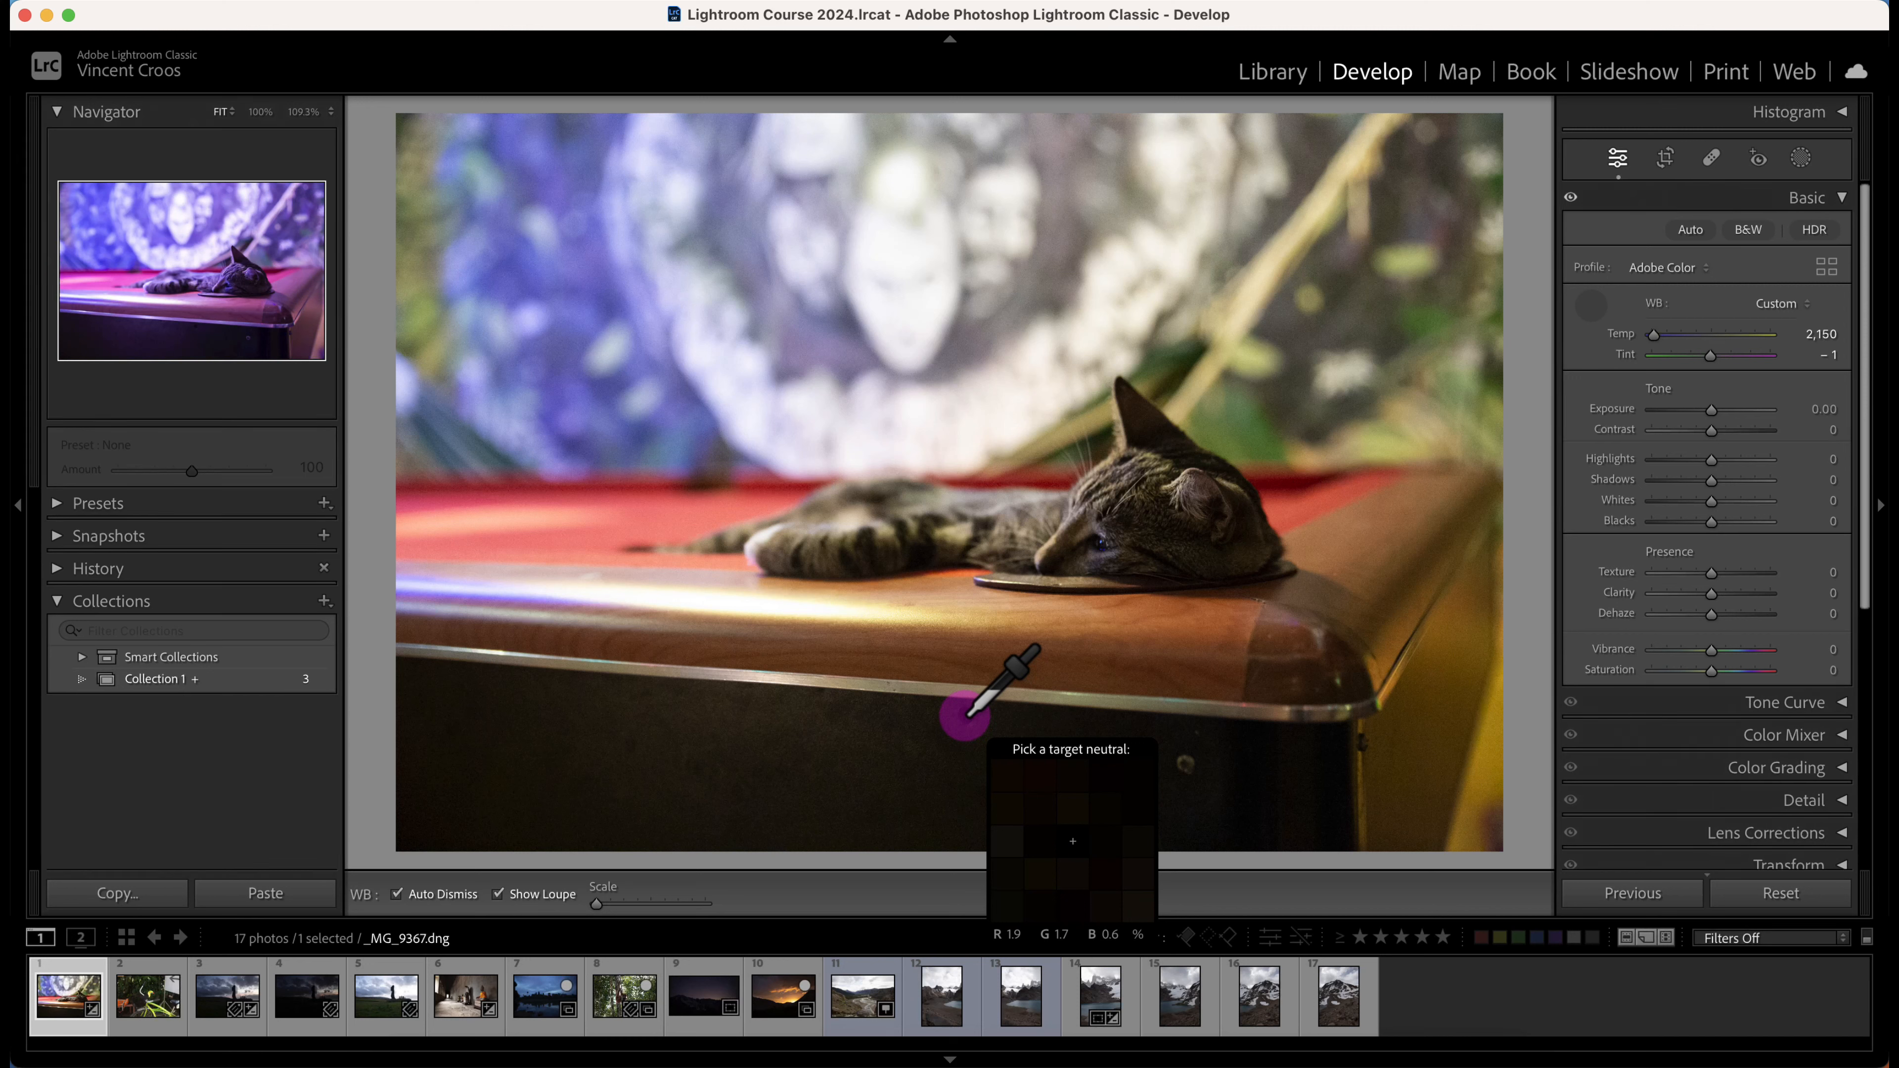
click(965, 716)
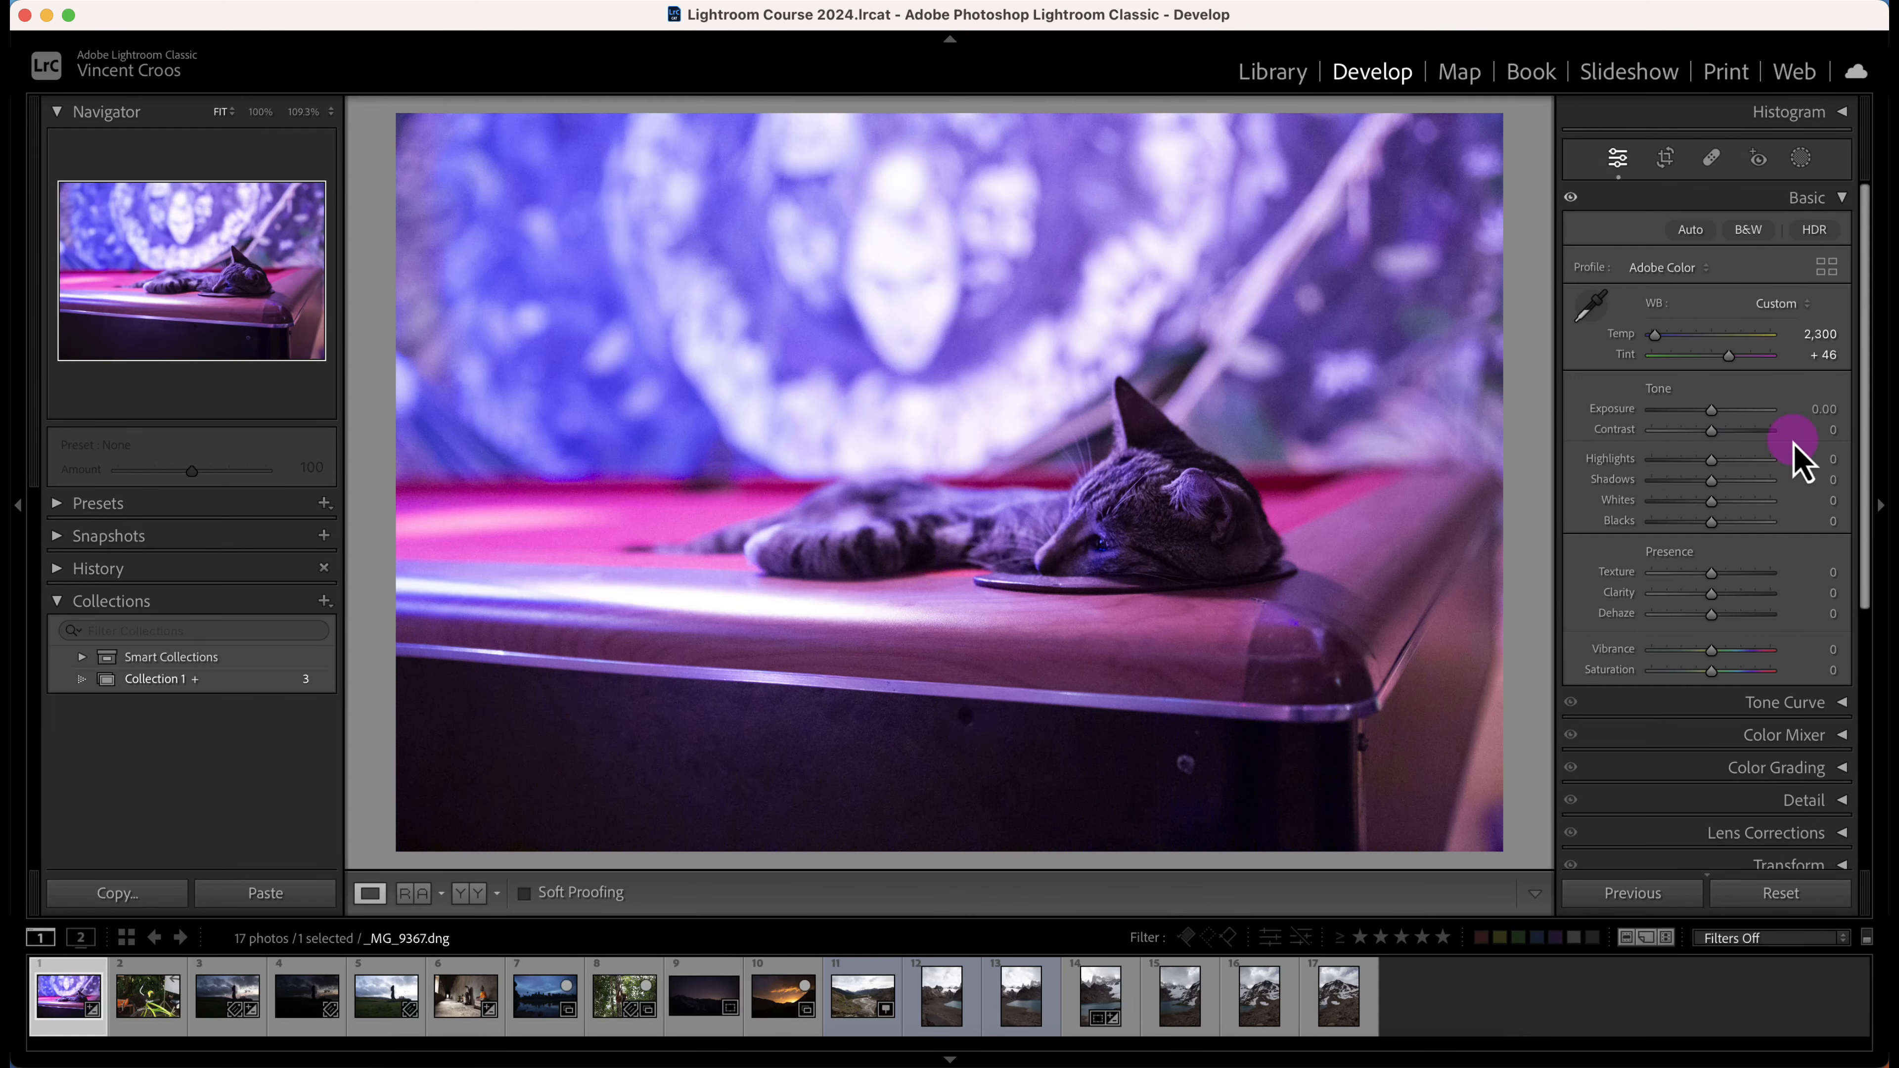
key(w)
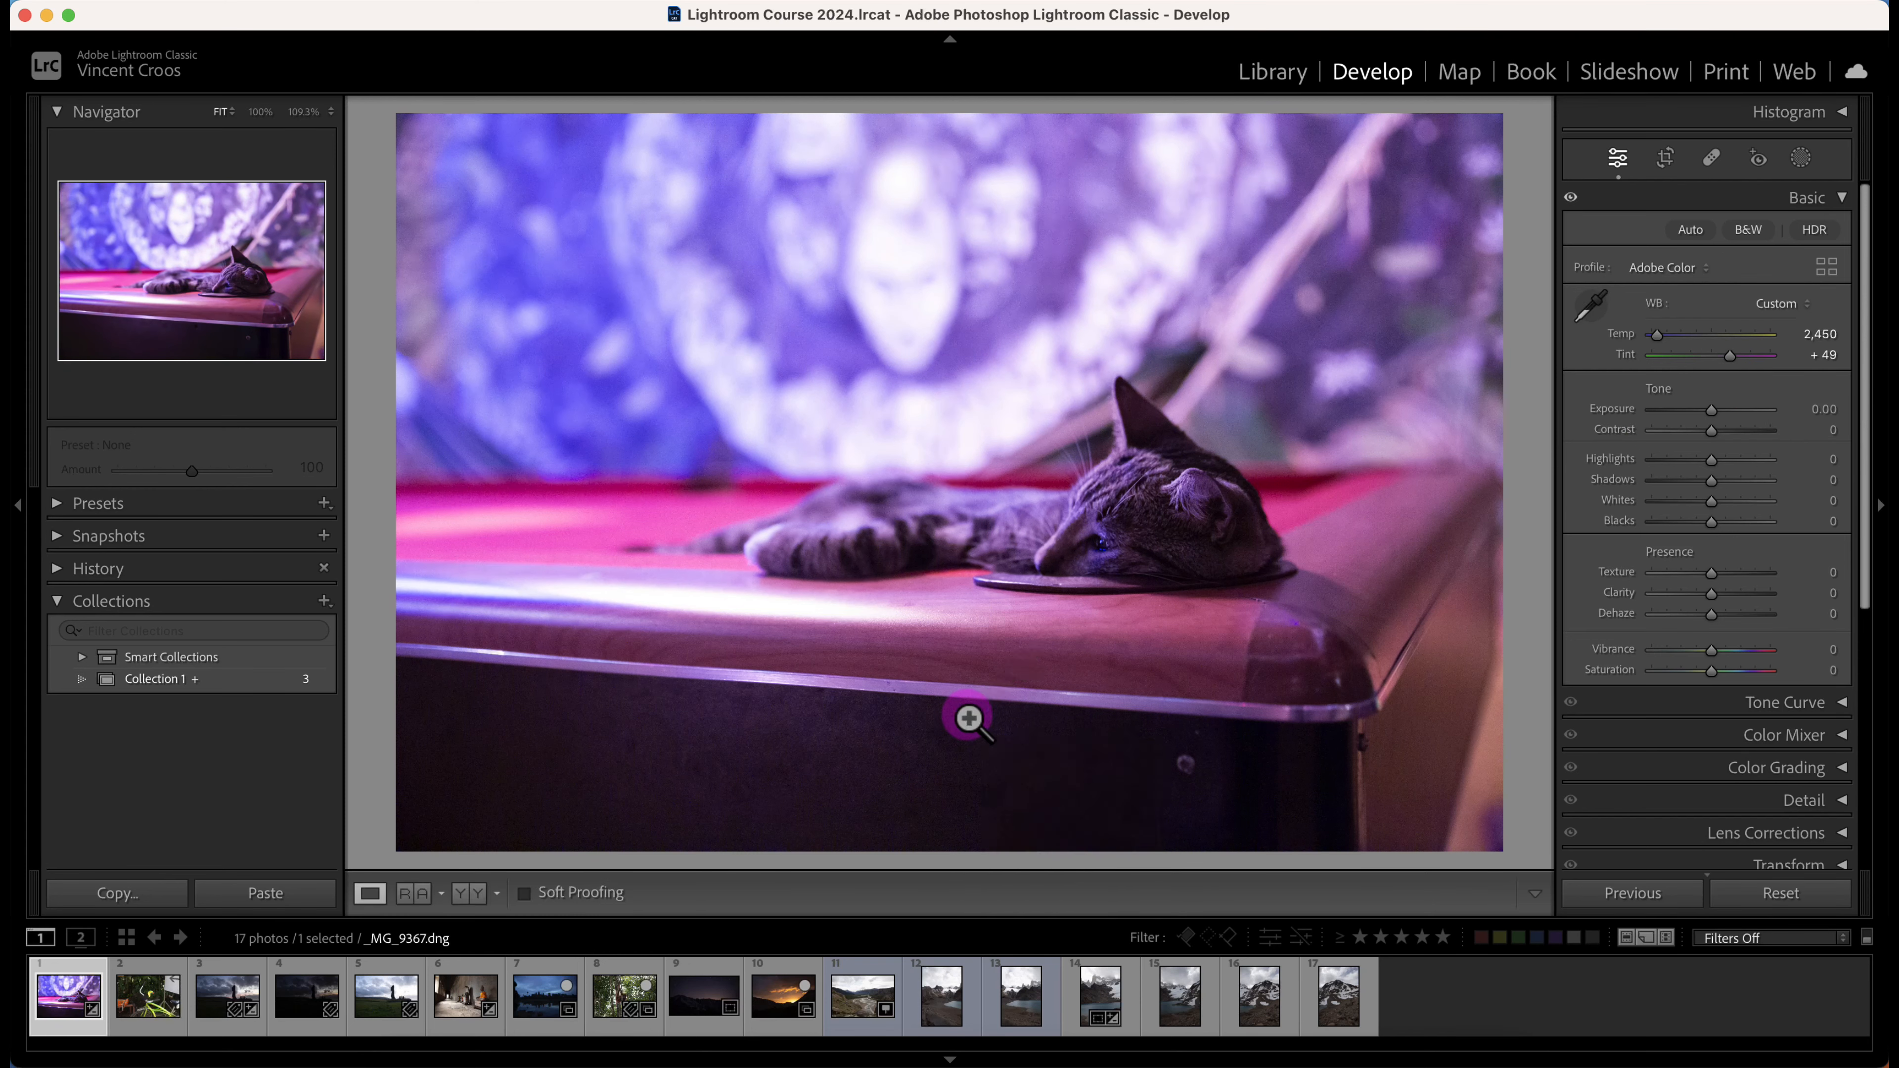
click(968, 717)
Step: Sample the white balance from the background's white area again, and reset the cat photo's adjustments
key(w)
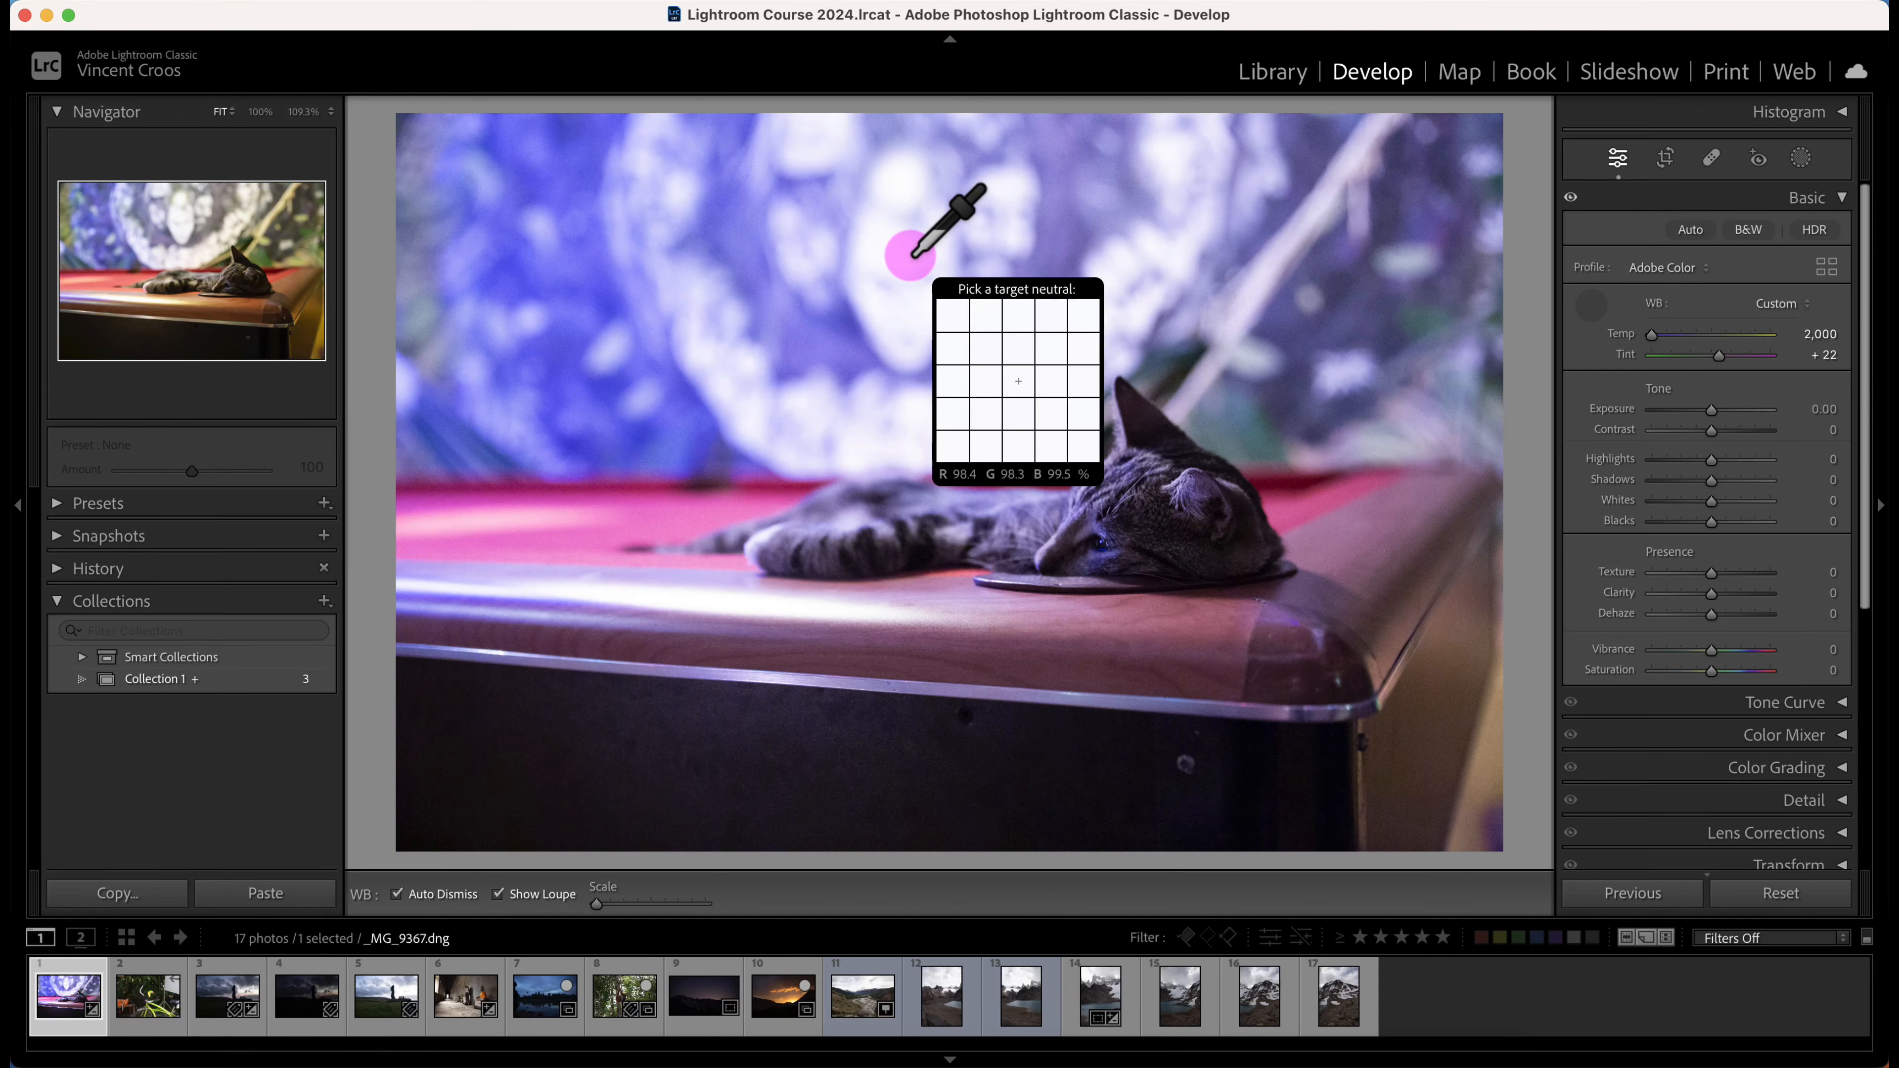
click(909, 255)
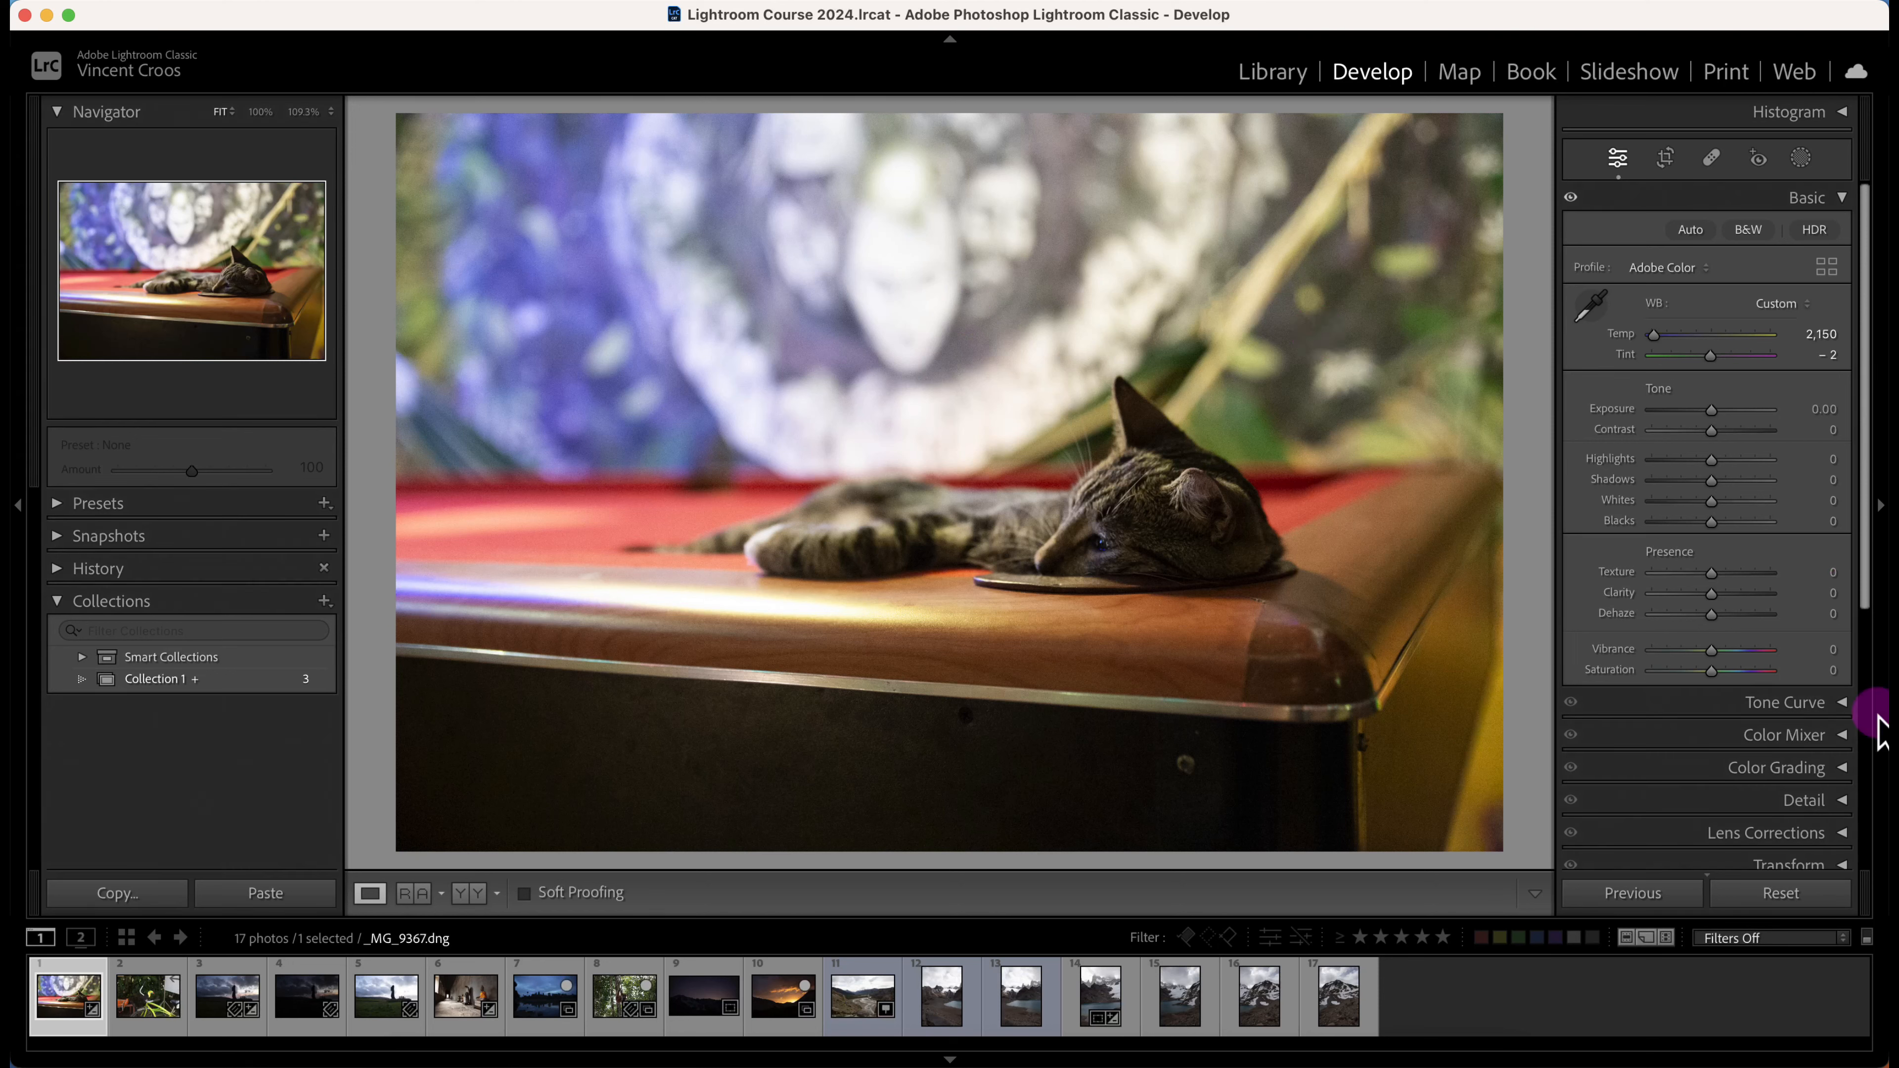
click(1819, 896)
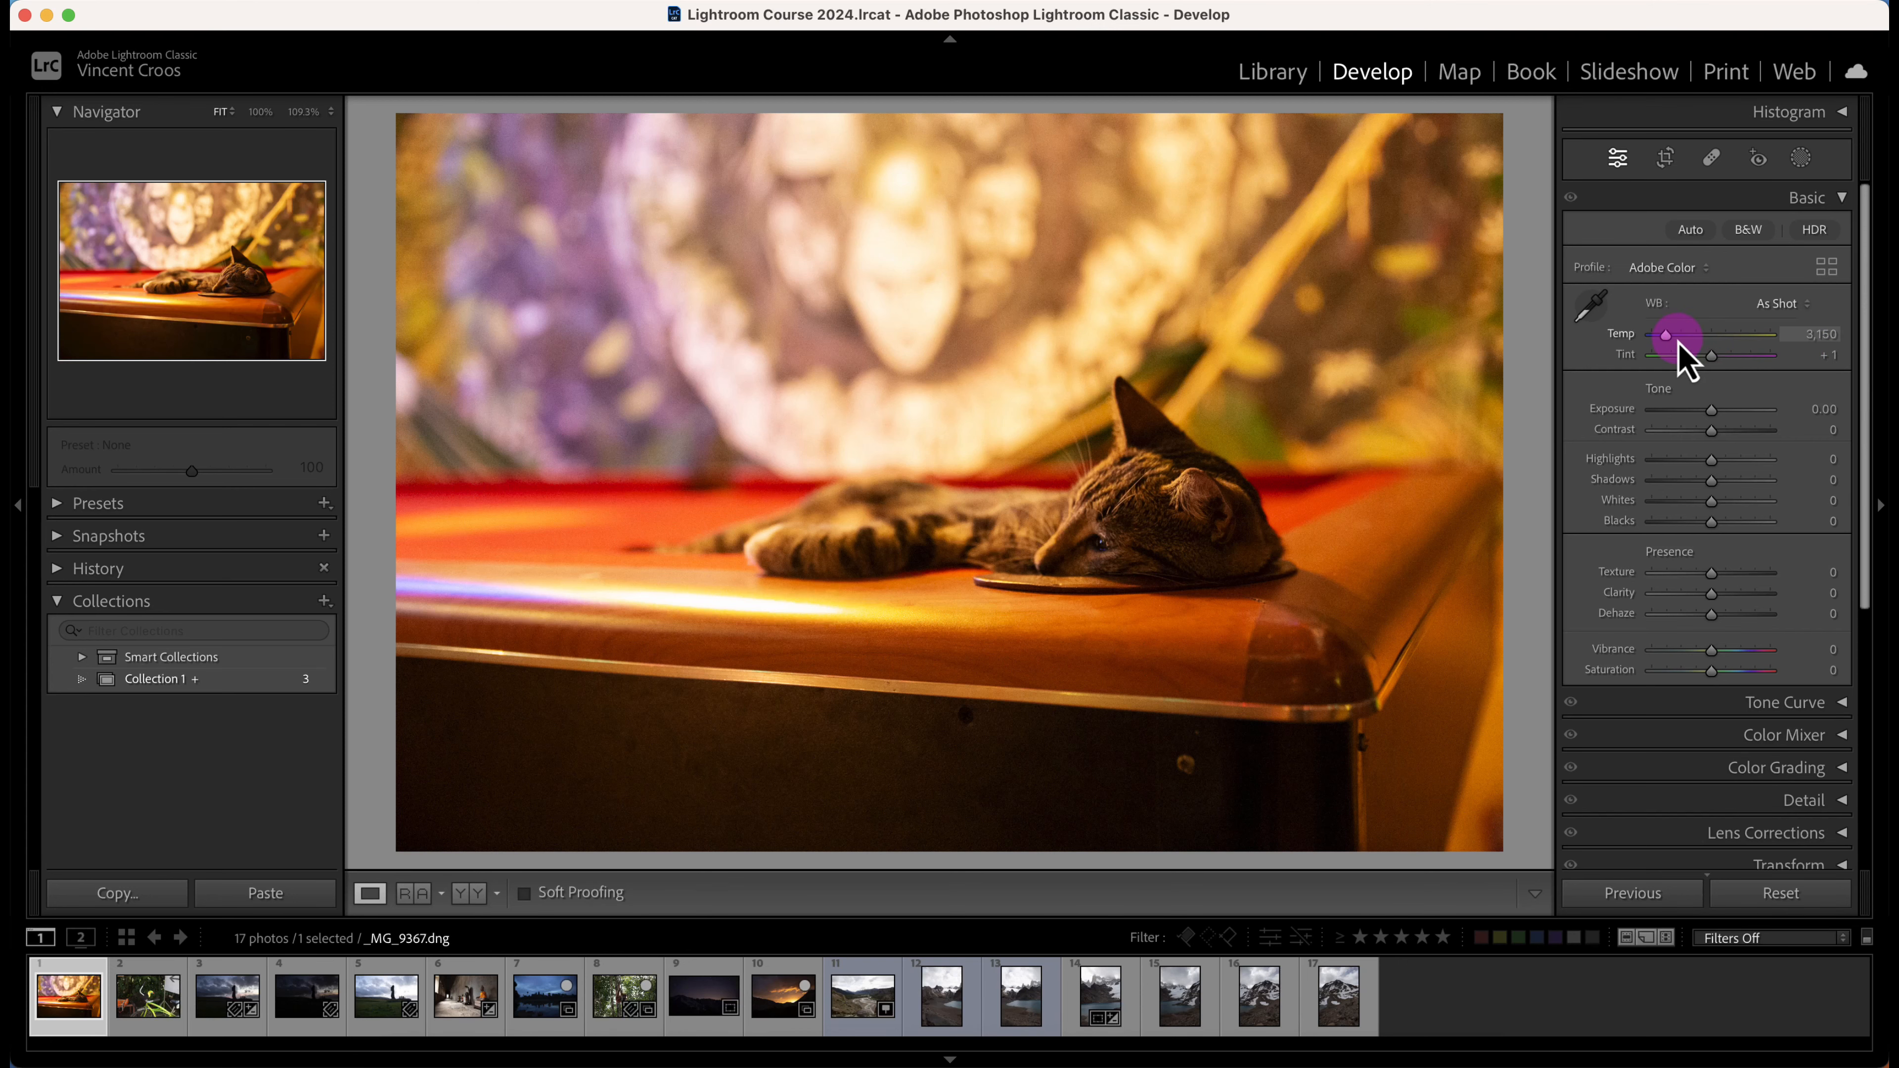
Step: Manually set the cat photo's white balance to Temp 2,209 and Tint +19
mouse_move(1665, 337)
mouse_down()
mouse_move(1683, 339)
mouse_move(1654, 338)
mouse_up()
drag(1662, 341, 1721, 360)
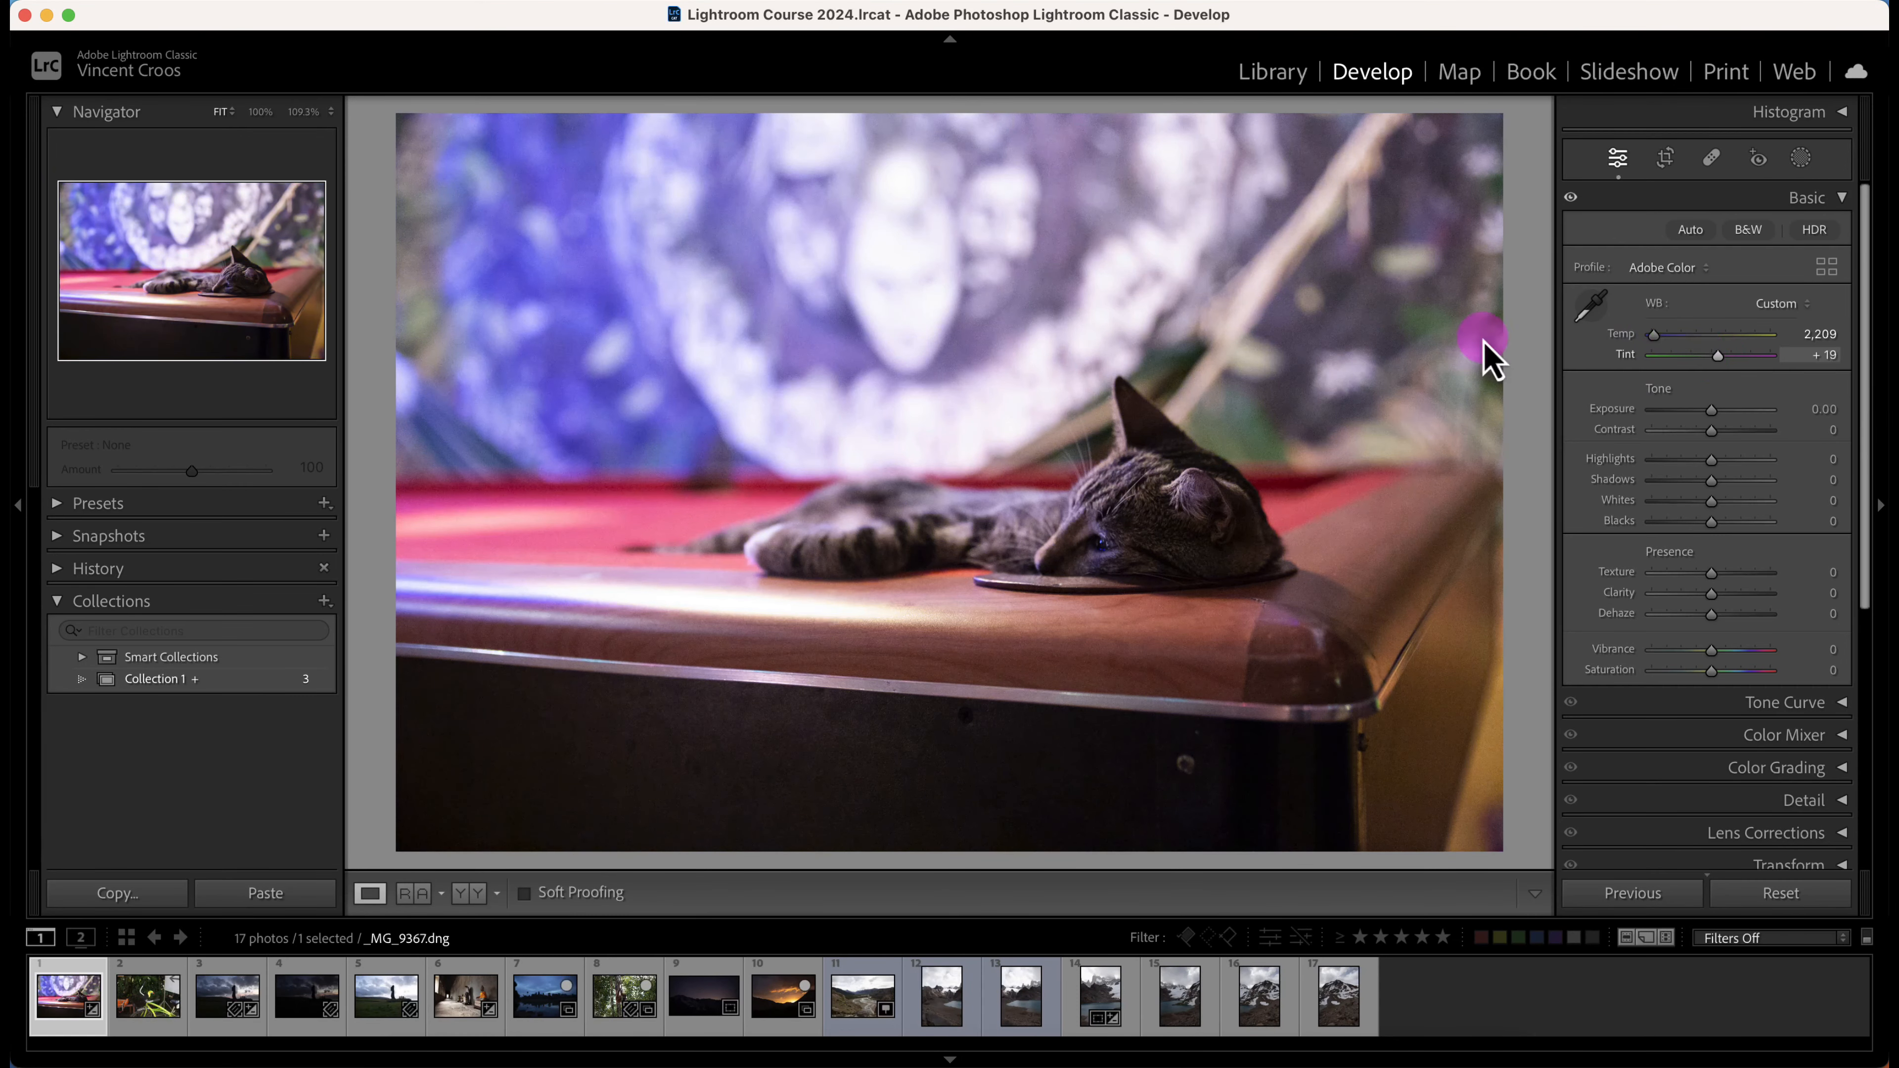
click(1102, 337)
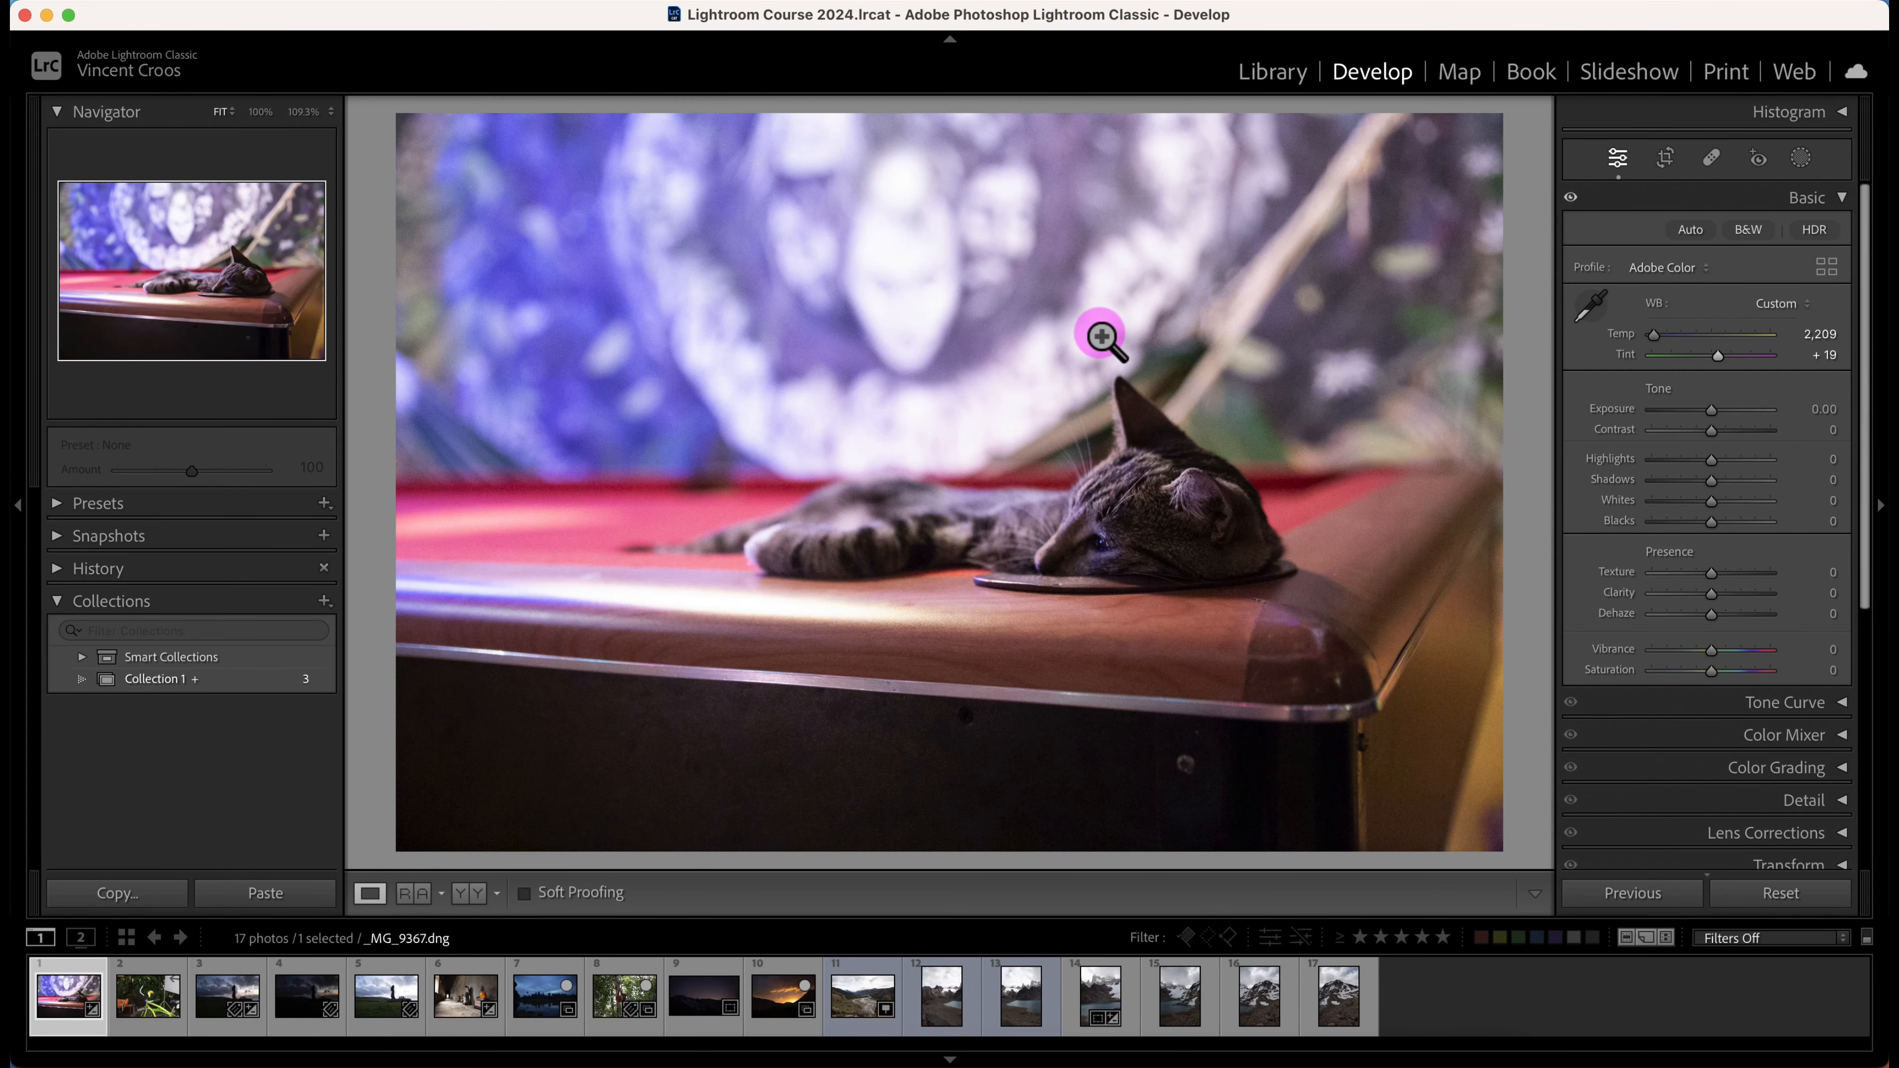